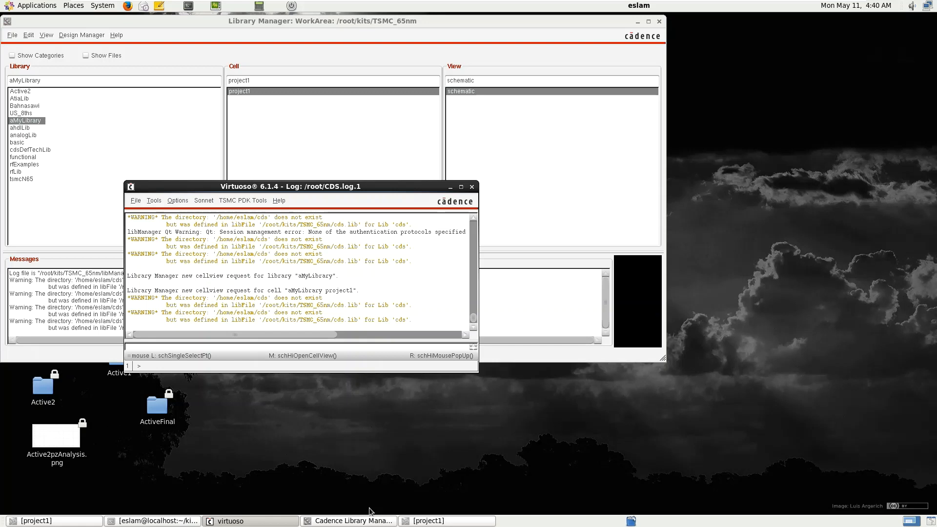
- Open the project1 schematic from aMyLibrary for editing
click(294, 100)
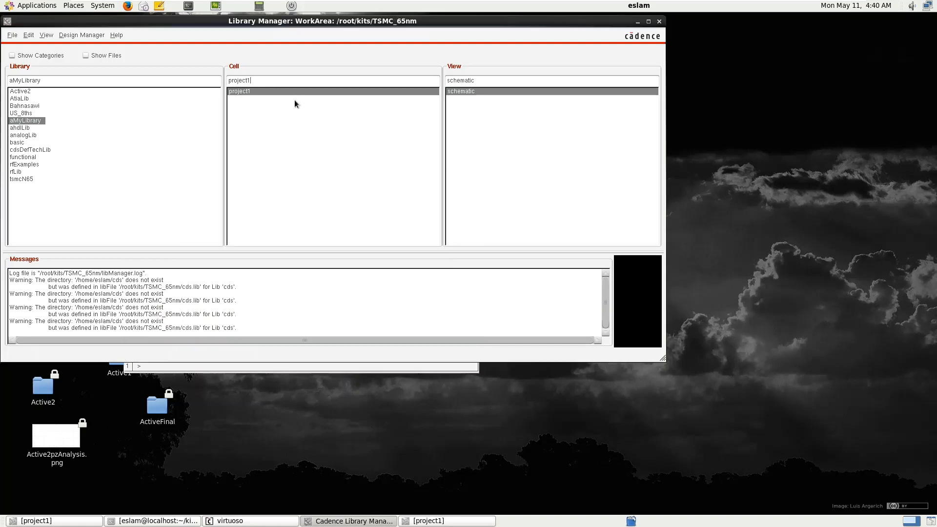
double_click(253, 95)
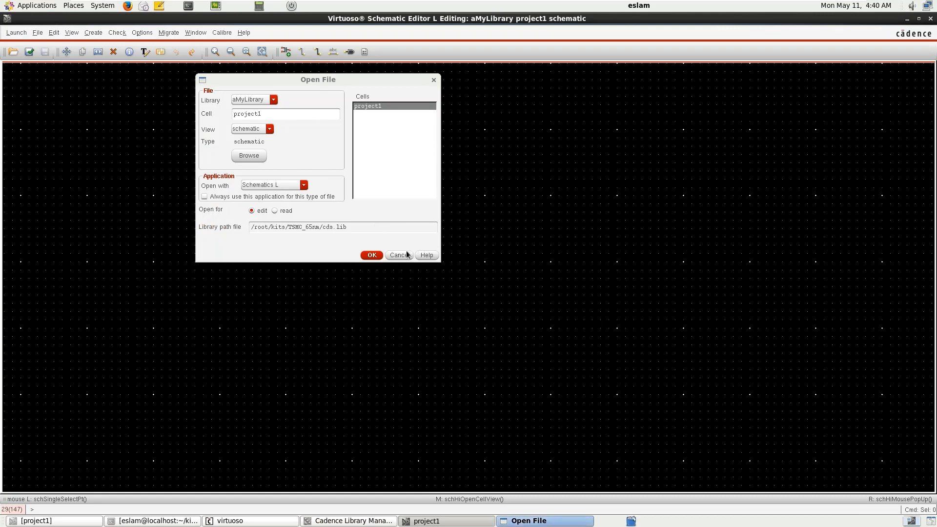
ctrl+scroll(183, 184, up, 1)
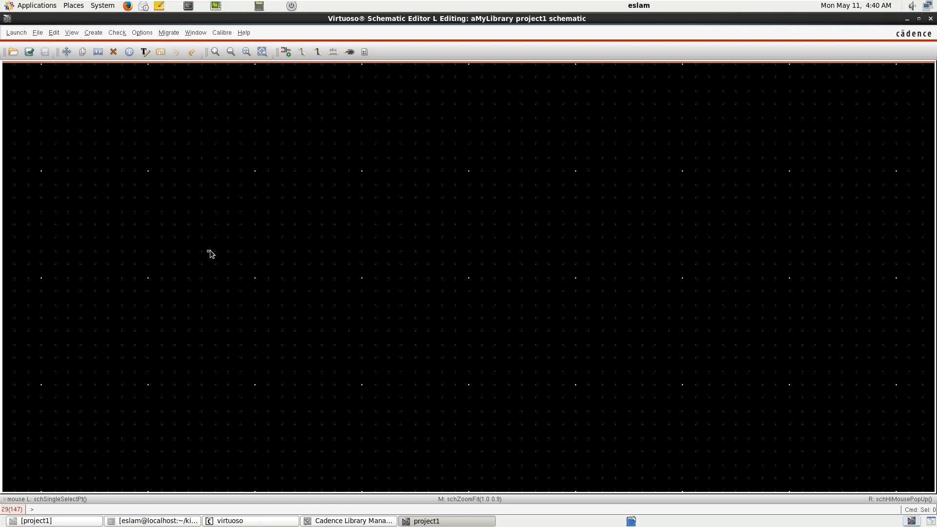
- Place a vsin source from analogLib, using its symbol view, in the empty schematic
key(i)
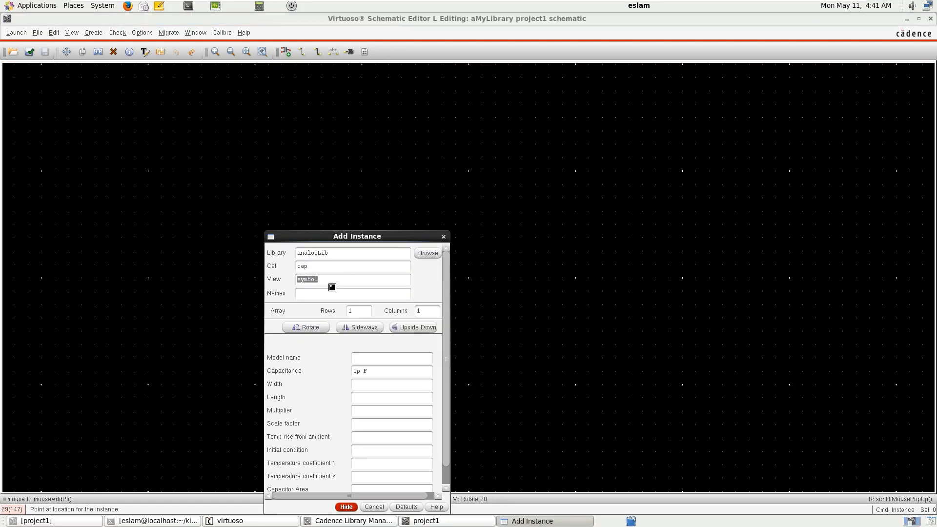
click(428, 253)
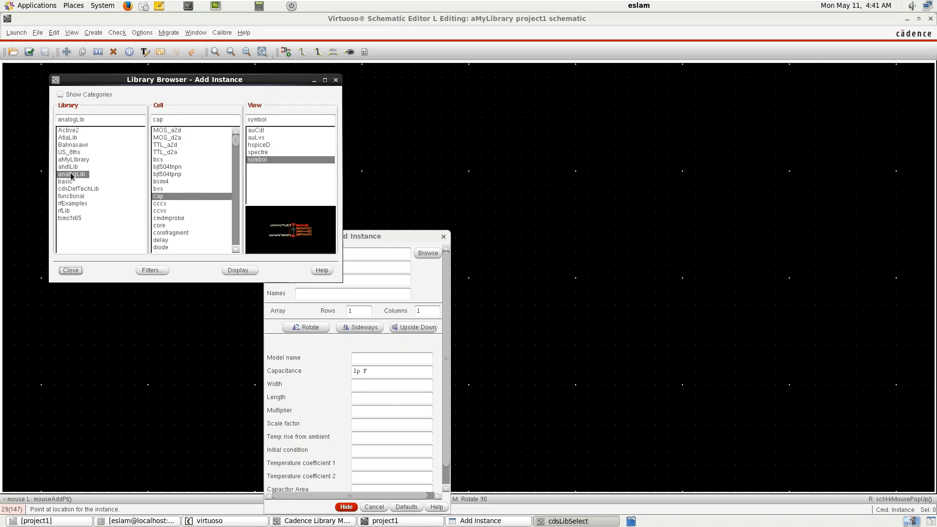
click(191, 122)
text(vsin)
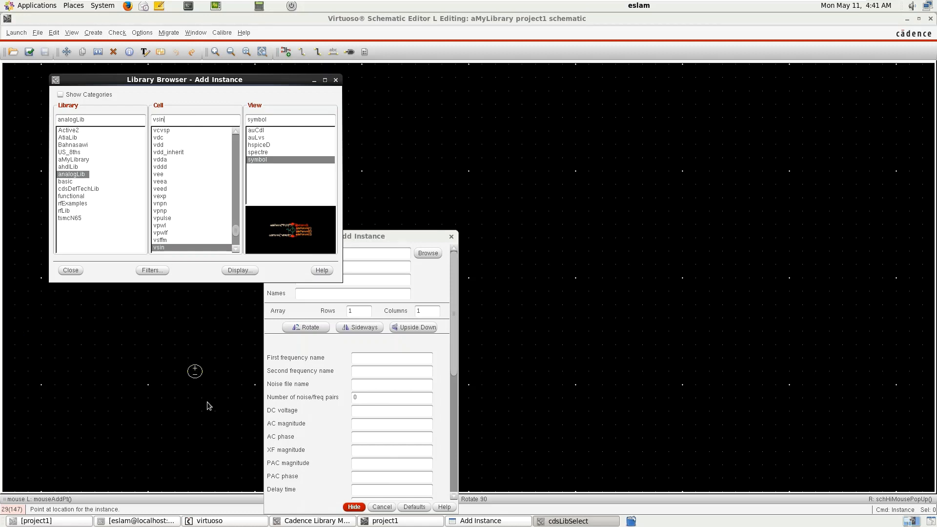
click(181, 318)
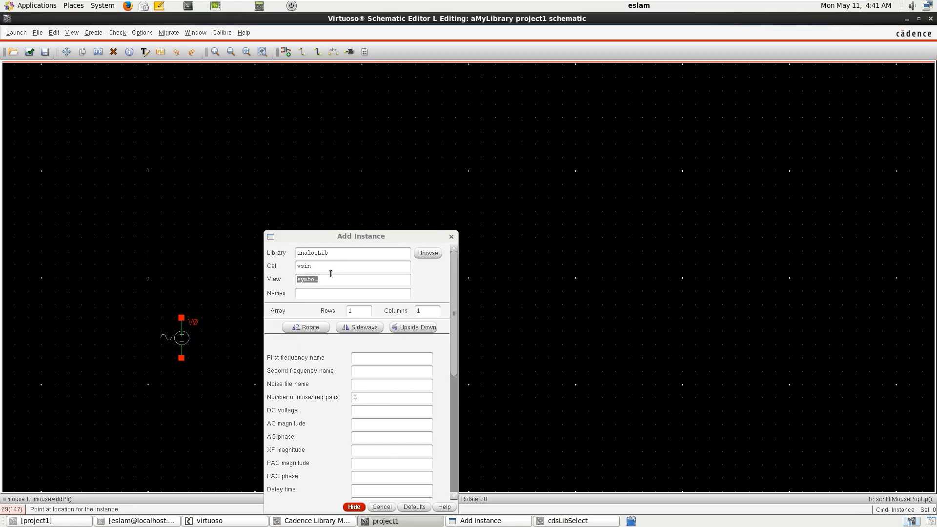
- Place a gnd symbol from analogLib directly below the vsin source and finish adding instances
key(alt+Tab)
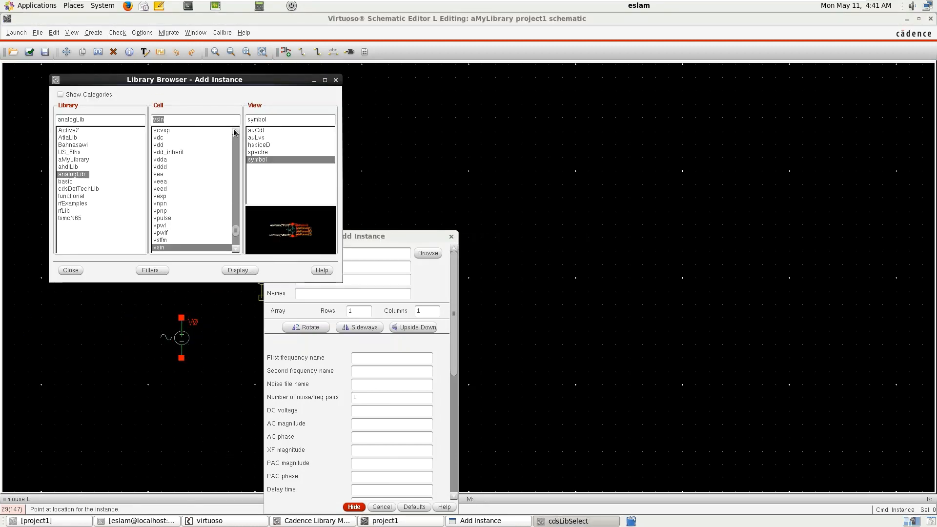
text(gnd)
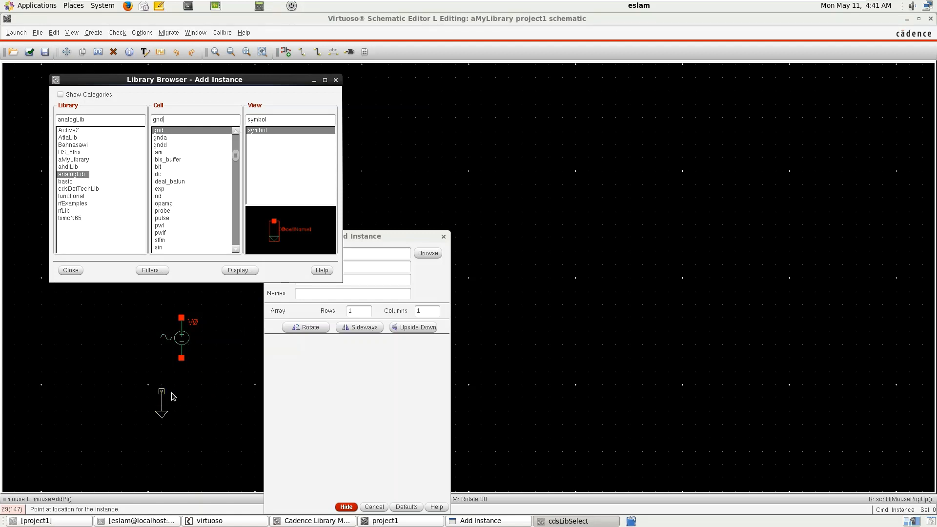
click(182, 385)
key(Escape)
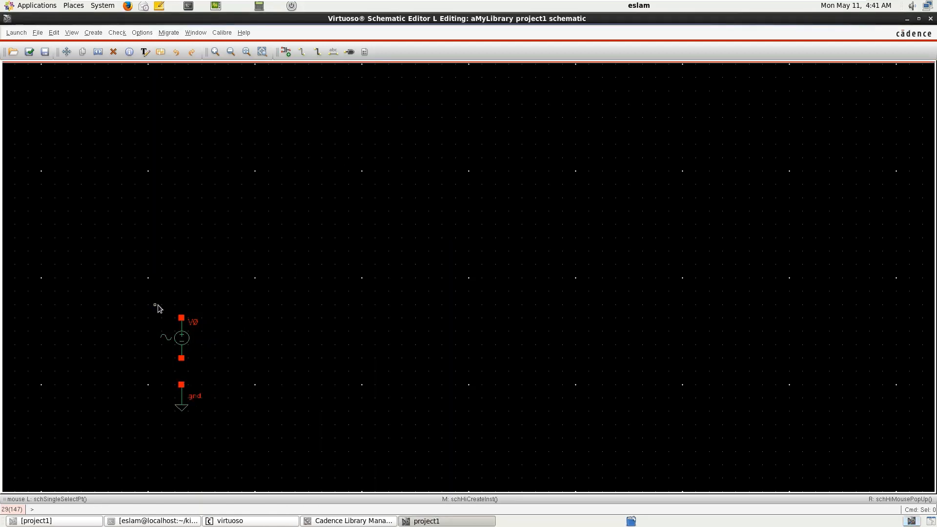
- Move the vsin source and its gnd symbol together slightly up and to the right, then clear the selection
drag(141, 298, 282, 497)
key(s)
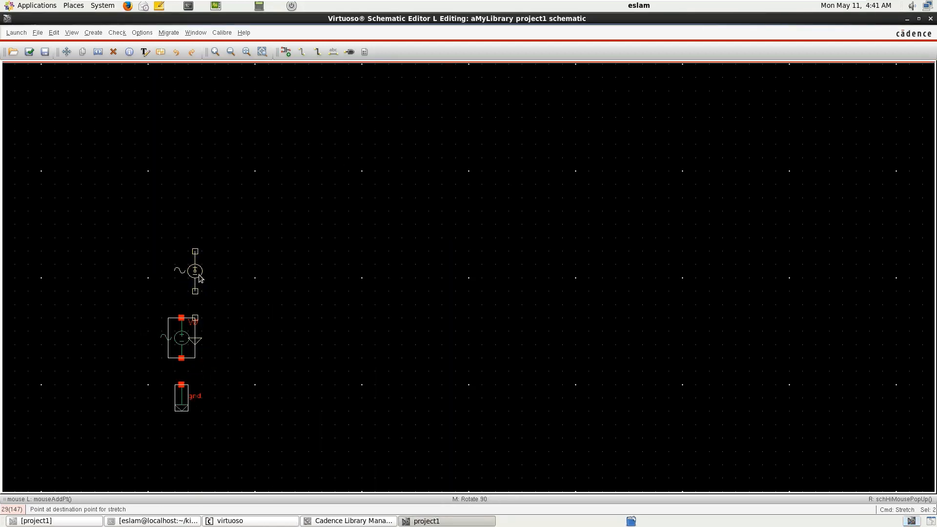
click(207, 282)
key(alt+Tab)
key(alt+Tab)
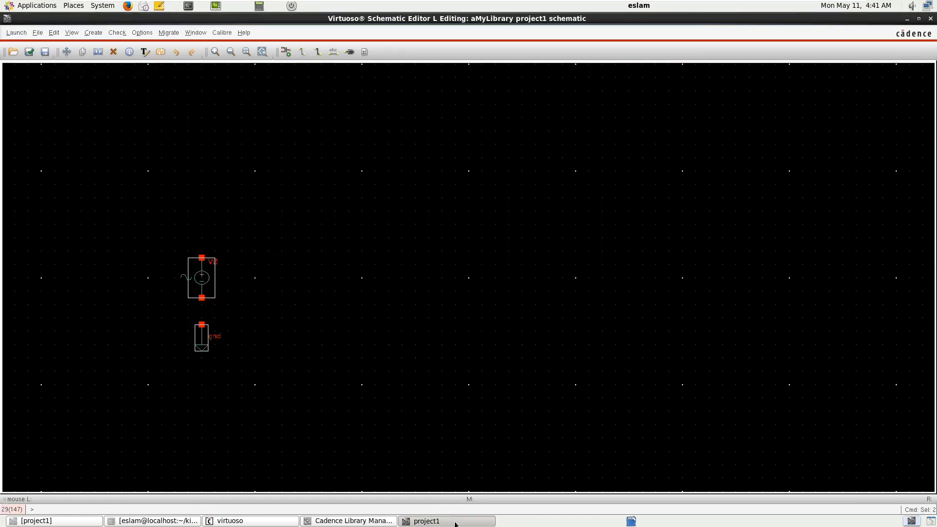
click(455, 522)
click(455, 523)
click(312, 294)
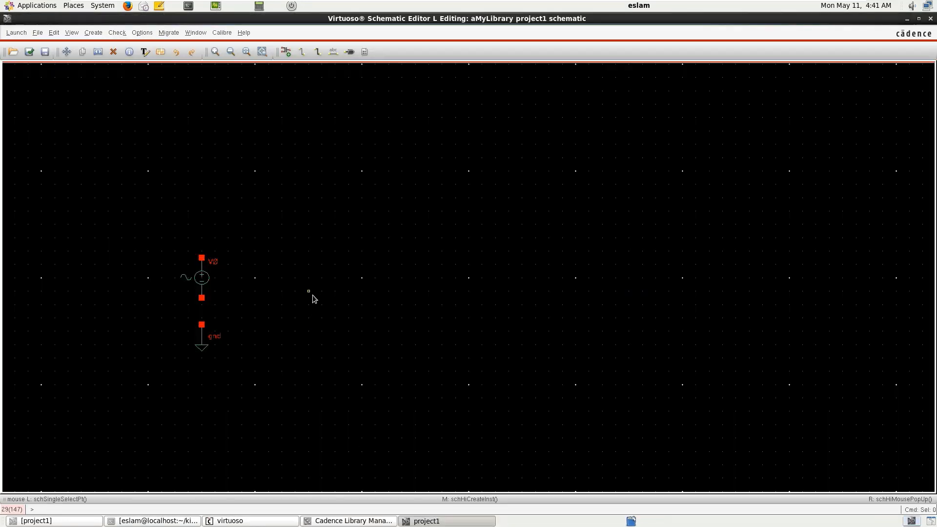
- Place a 1K res instance from analogLib above and to the right of the source, picking the spectre view
key(i)
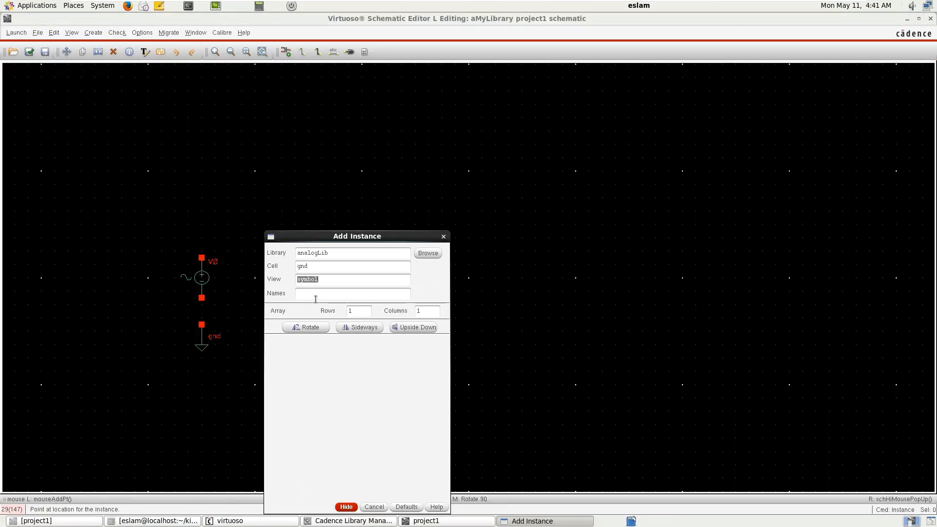
click(428, 254)
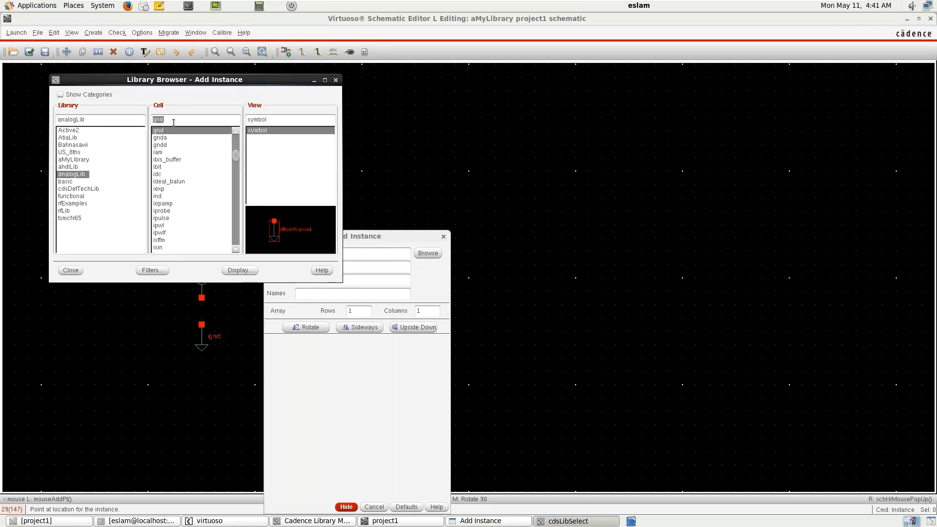
text(res)
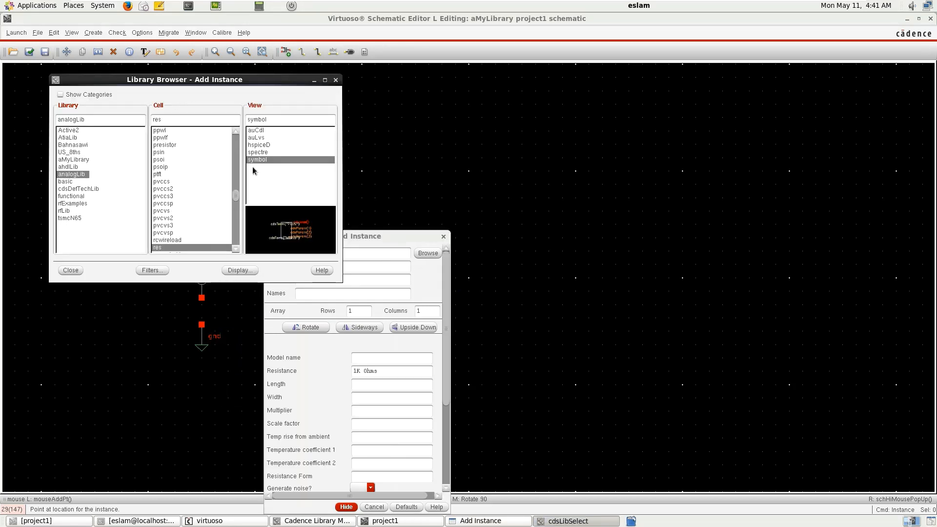
click(258, 152)
click(382, 171)
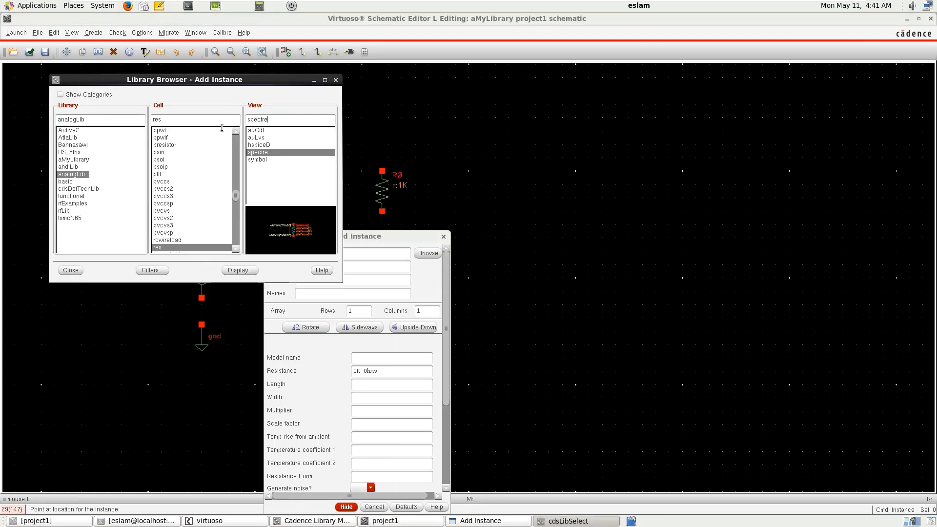
- Place a 1p cap from analogLib, using its symbol view, to the right of the resistor and finish adding instances
double_click(212, 122)
text(ca)
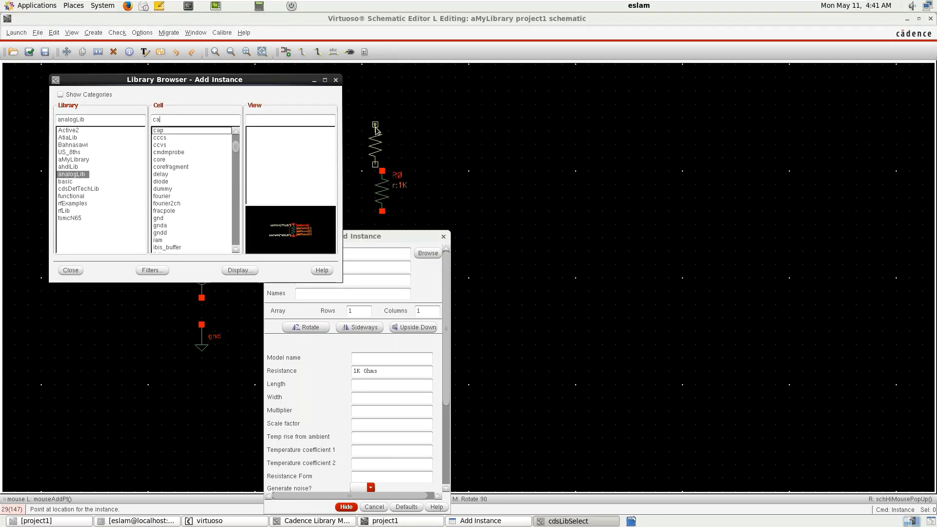
text(p)
click(271, 159)
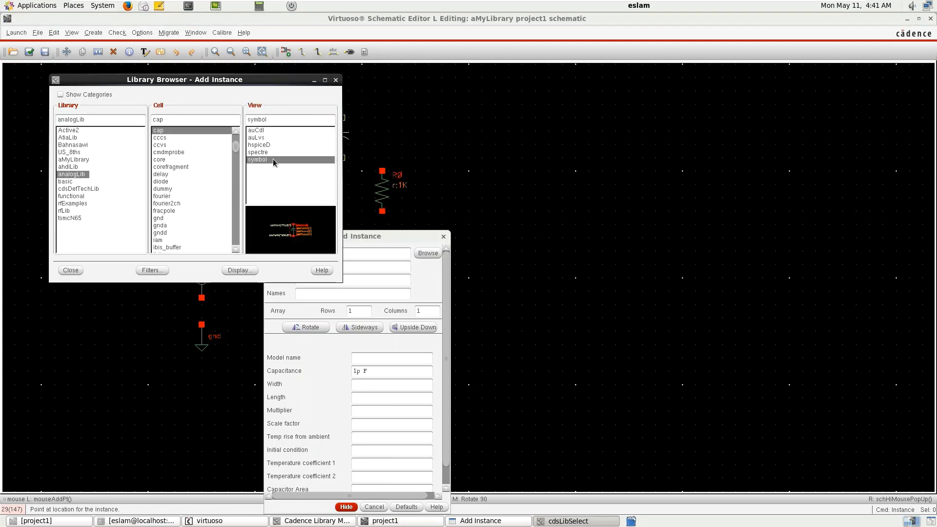
click(482, 171)
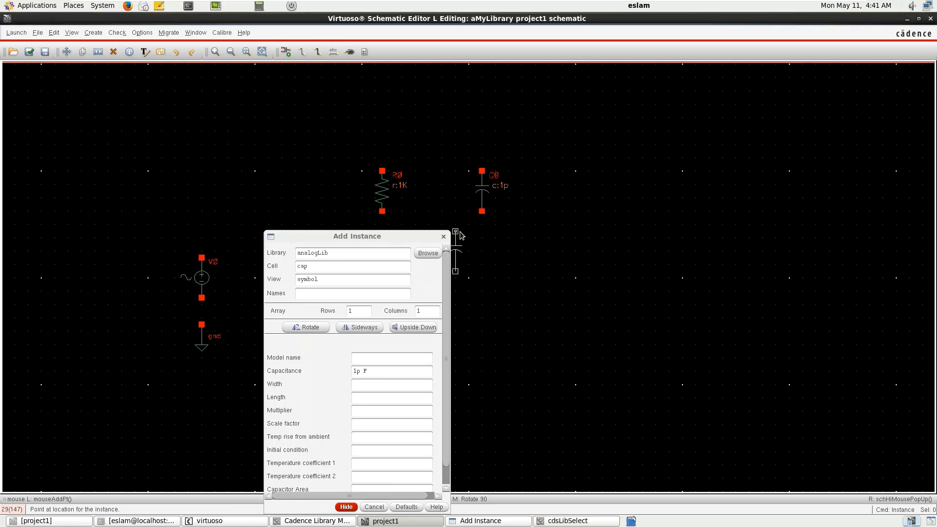
key(Escape)
- Rotate the resistor to horizontal and move it and the capacitor closer to the source, with the capacitor below and right of the resistor
click(387, 186)
key(r)
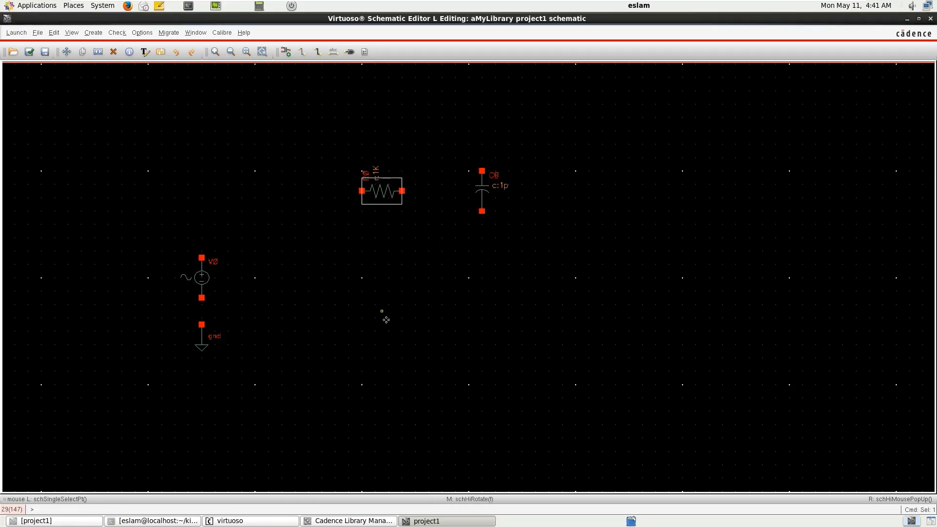
drag(387, 201, 300, 235)
drag(503, 197, 360, 307)
click(237, 338)
- Wire the gnd symbol to the source's negative terminal, the source's positive terminal to the resistor, and the resistor side to the capacitor's upper terminal
key(w)
click(202, 325)
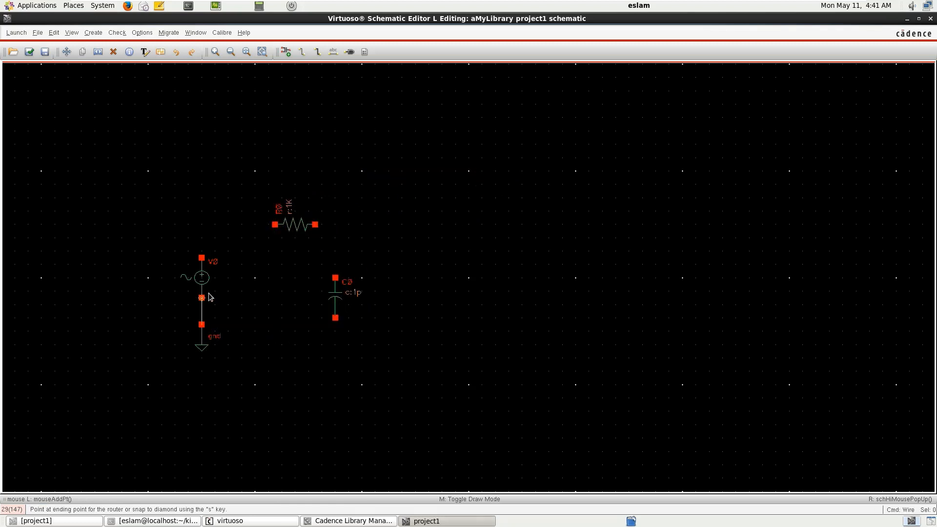
click(203, 299)
click(205, 260)
click(276, 232)
click(322, 232)
click(335, 279)
- Stretch the resistor down and left so that it lines up with the wire leading to the capacitor
key(s)
click(301, 225)
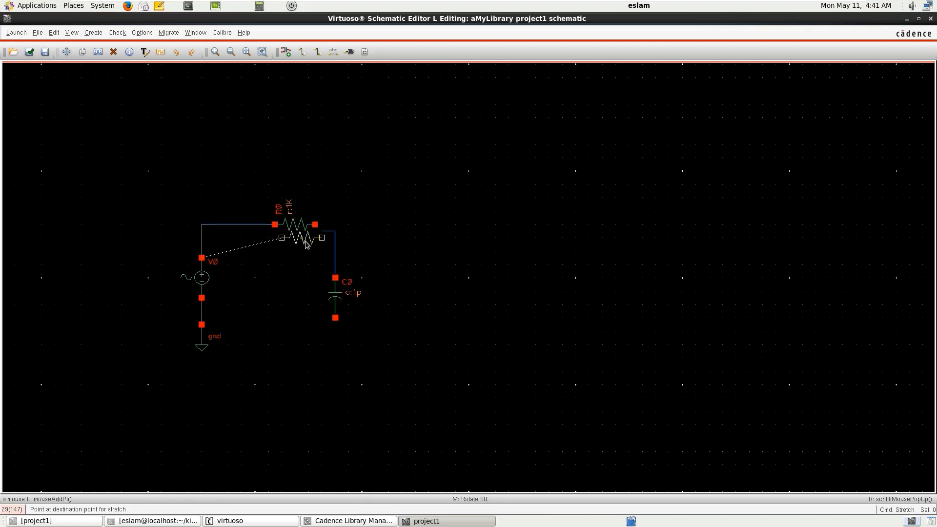
click(277, 239)
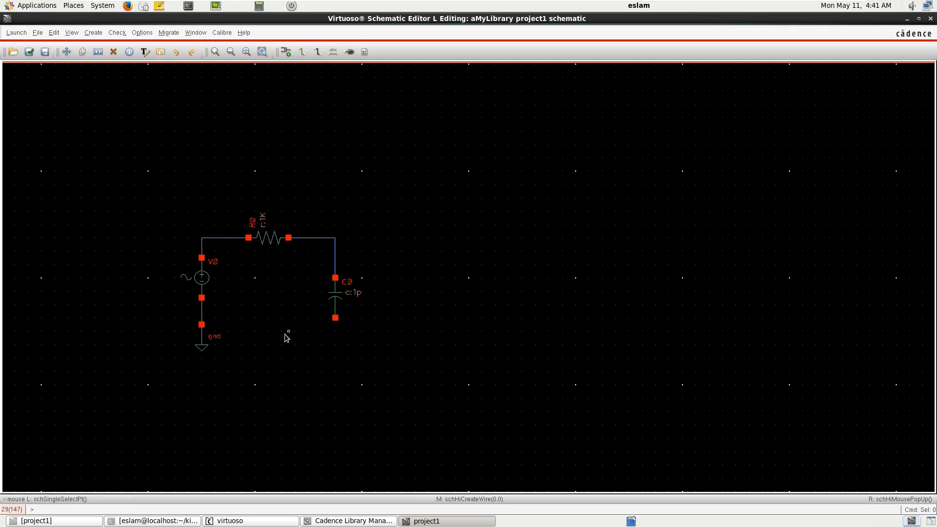
- Copy the gnd symbol beneath the capacitor and pull it slightly down, connected to the capacitor's lower terminal
key(c)
click(202, 340)
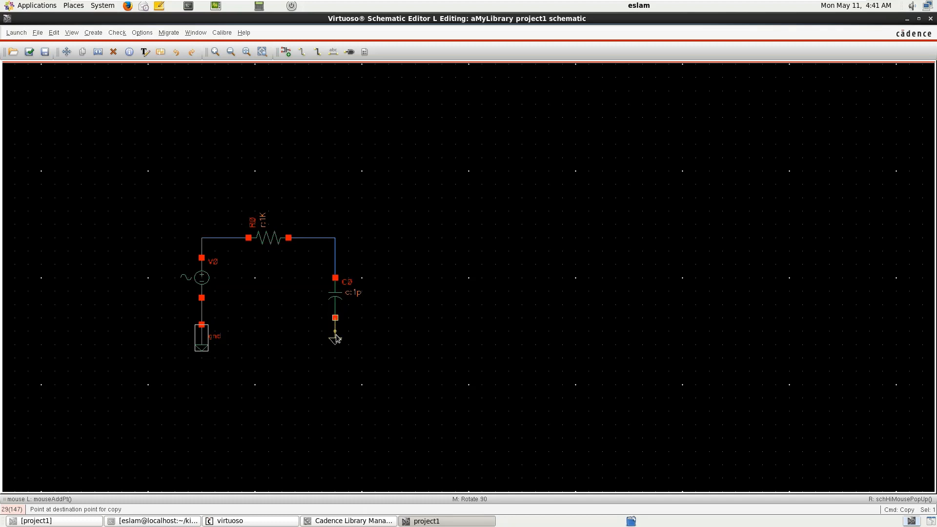
click(342, 343)
drag(339, 343, 338, 355)
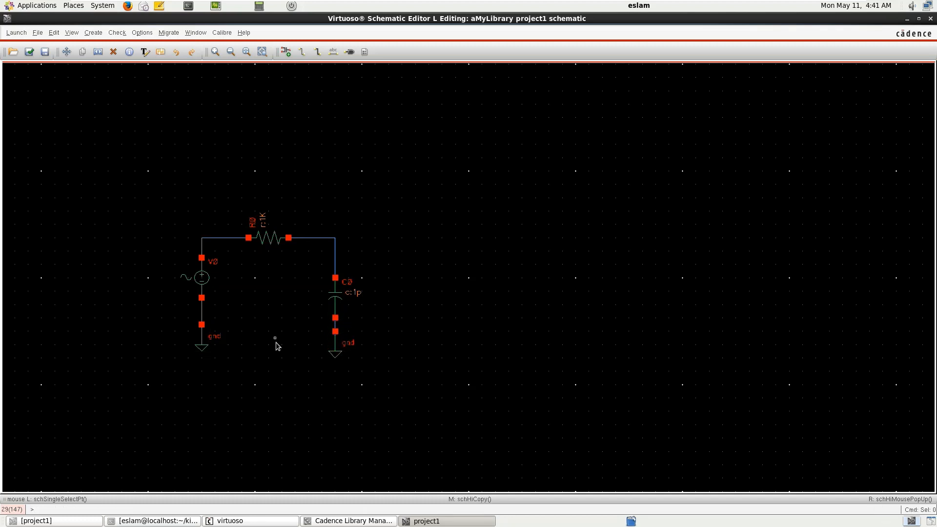
- Draw a short horizontal output wire rightwards from the corner node between the resistor and the capacitor
key(f)
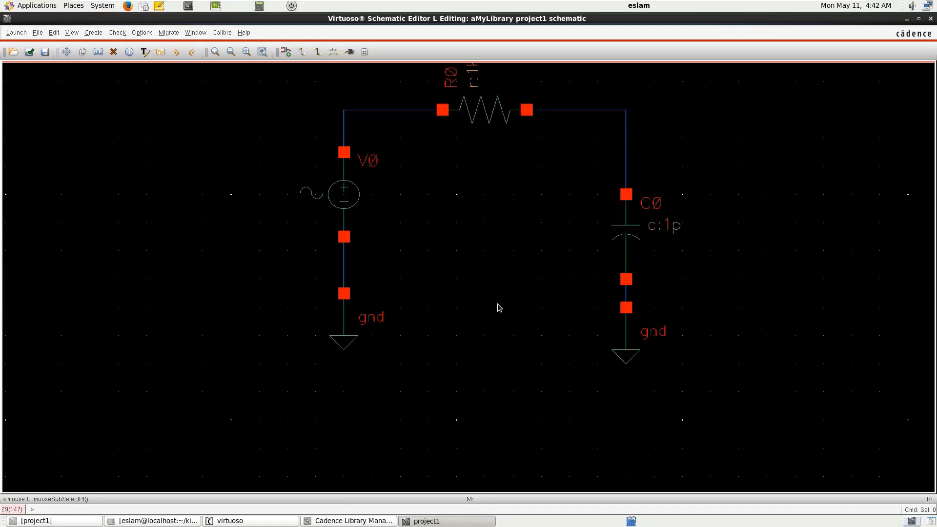
ctrl+scroll(537, 295, down, 2)
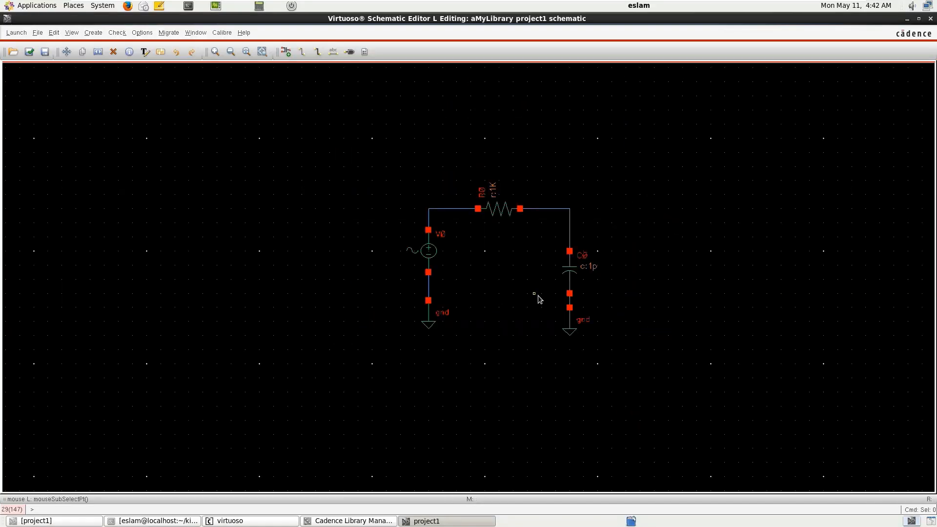
scroll(538, 295, up, 2)
scroll(538, 294, down, 2)
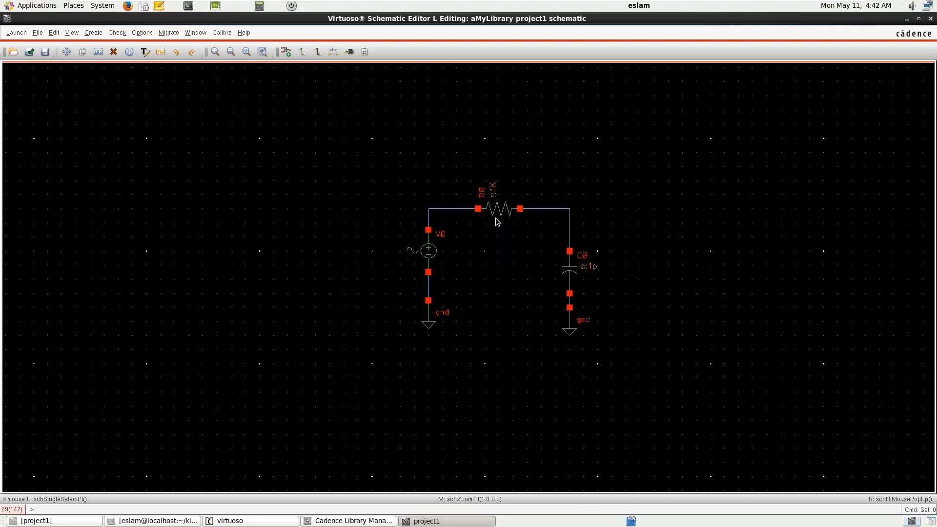
key(w)
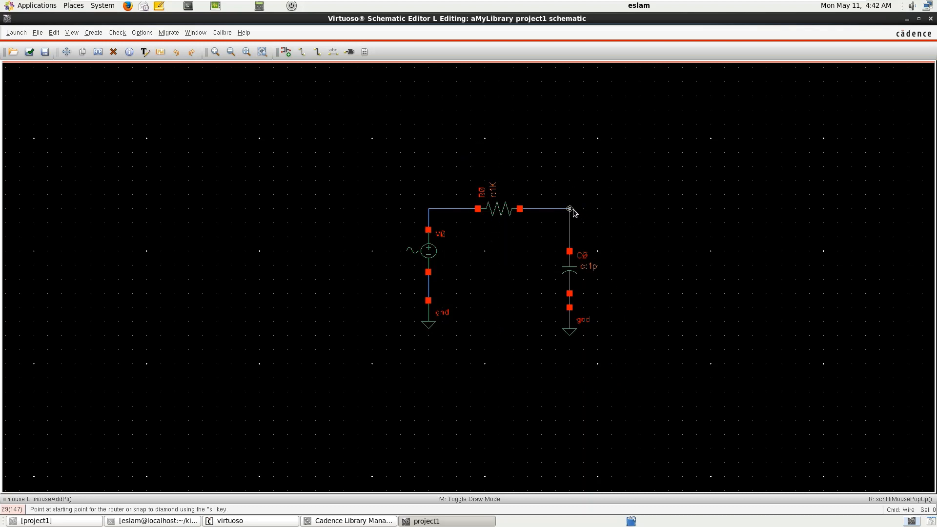
click(573, 210)
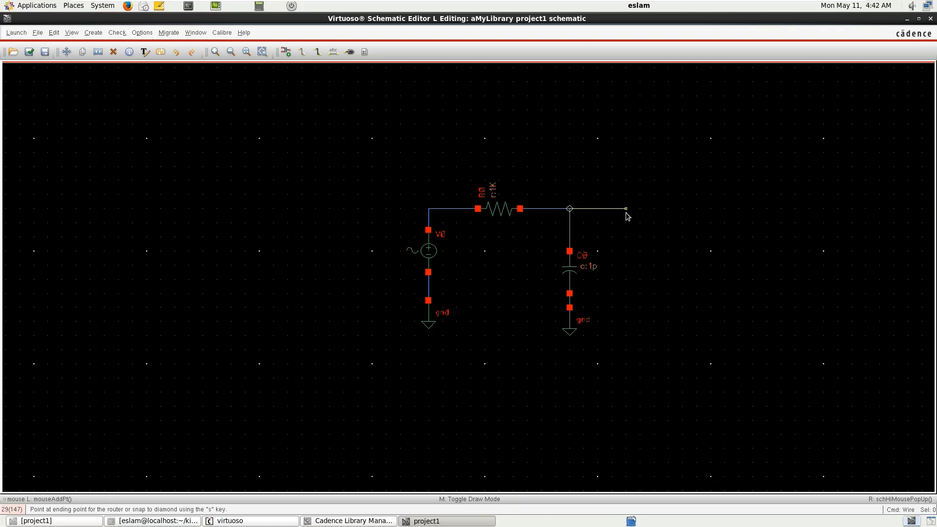
click(626, 213)
key(Escape)
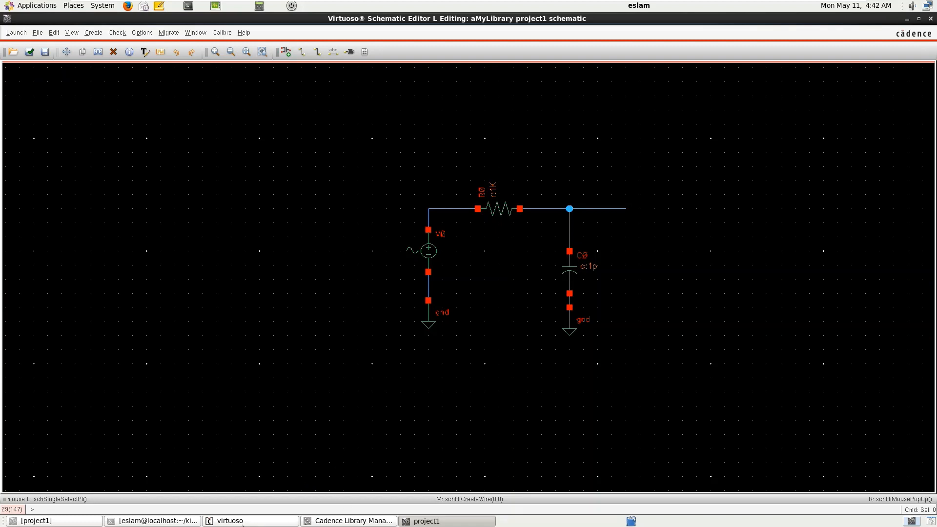
- Bring the Library Manager to the front
click(230, 521)
click(230, 520)
click(350, 521)
click(12, 35)
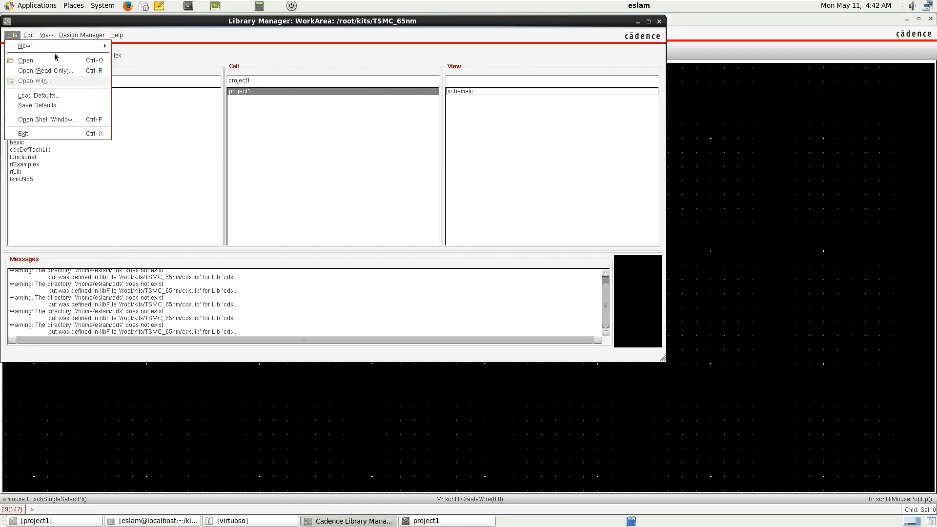
mouse_move(95, 47)
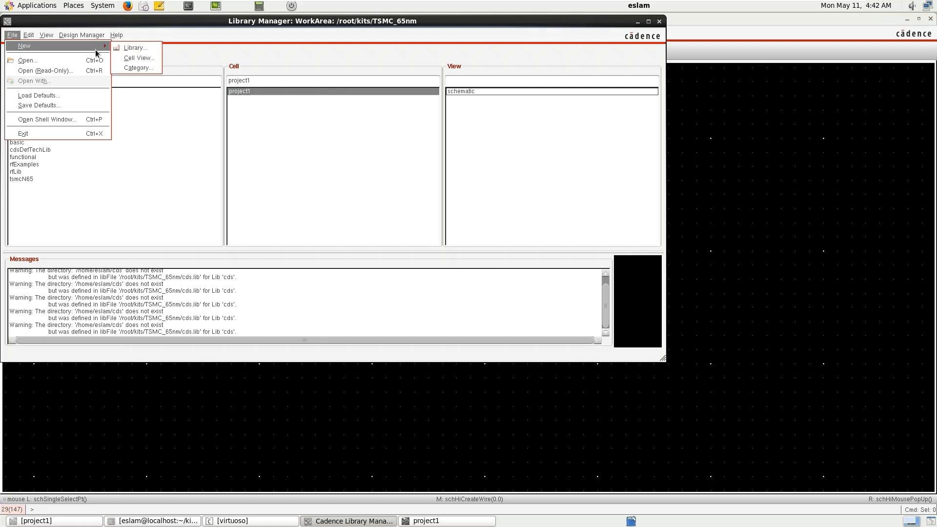
click(147, 49)
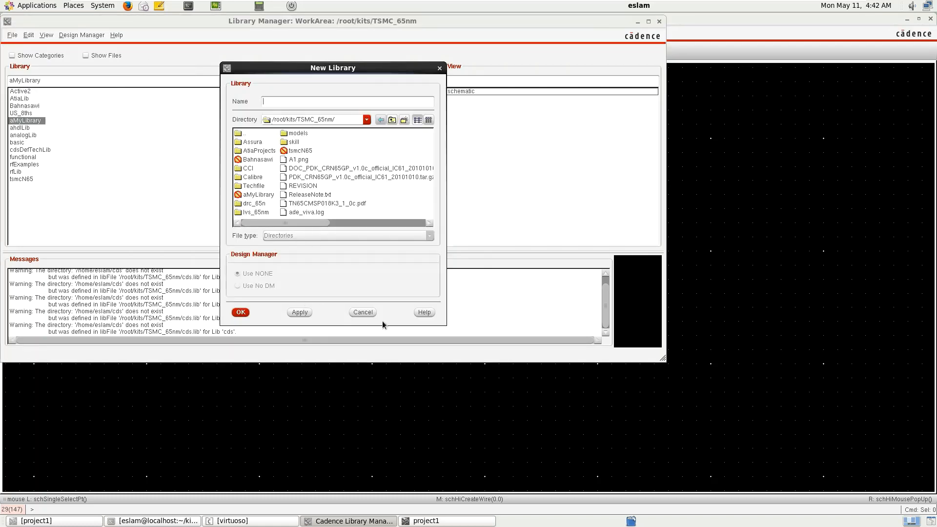
click(374, 314)
- Create a new schematic cell view for a cell named RCsection in aMyLibrary
click(12, 35)
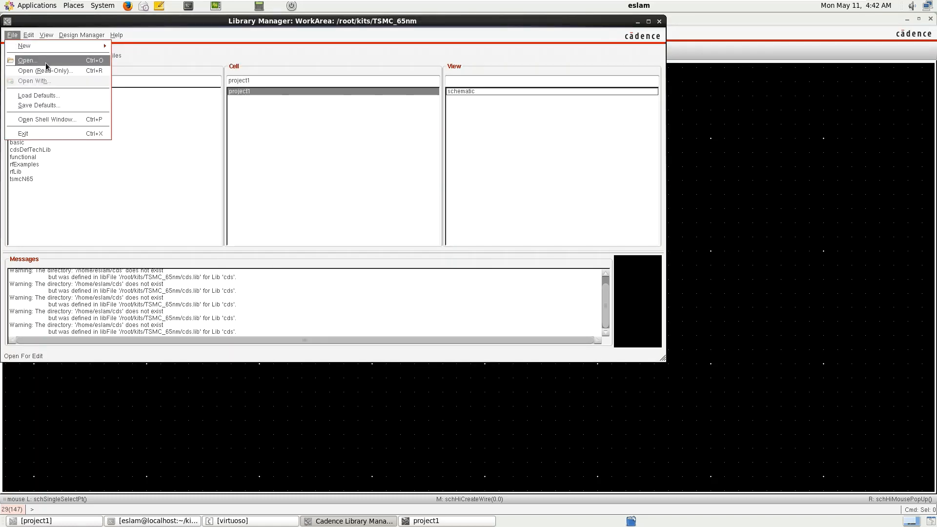
mouse_move(111, 48)
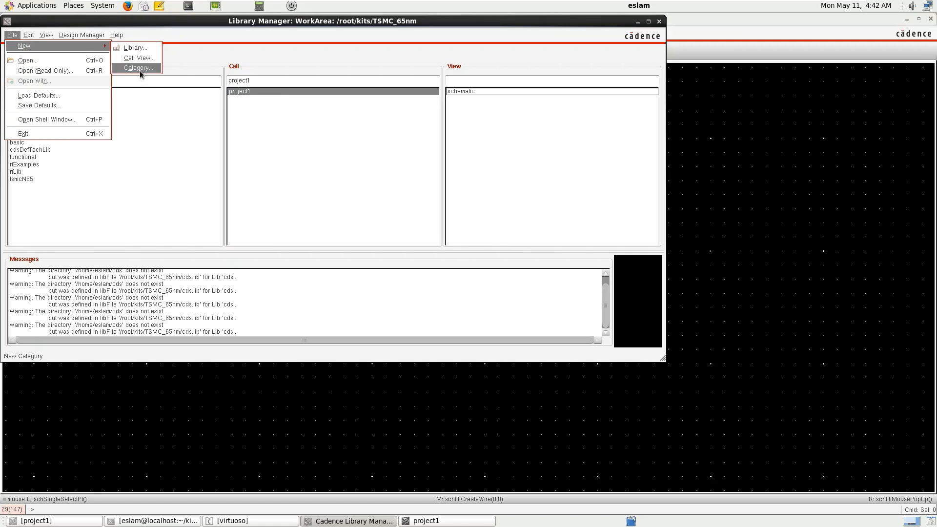
click(137, 58)
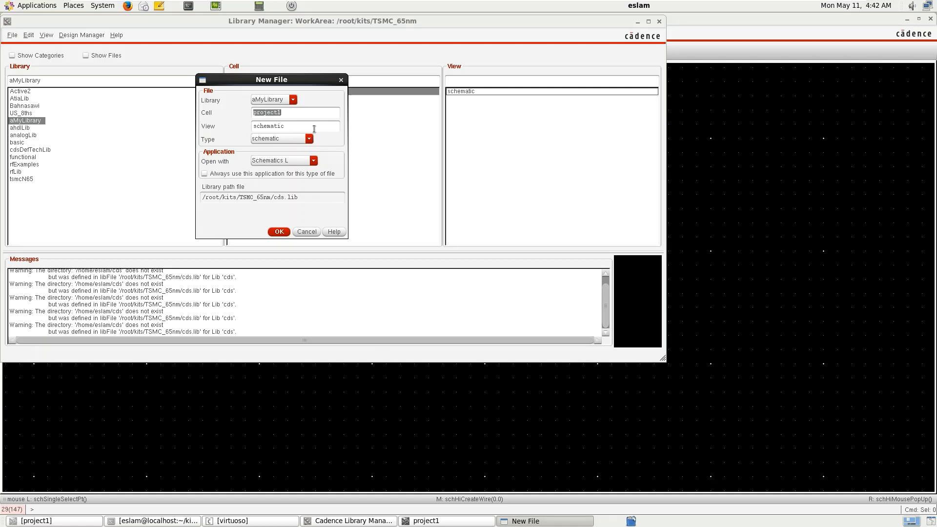
text(RCsection)
click(285, 232)
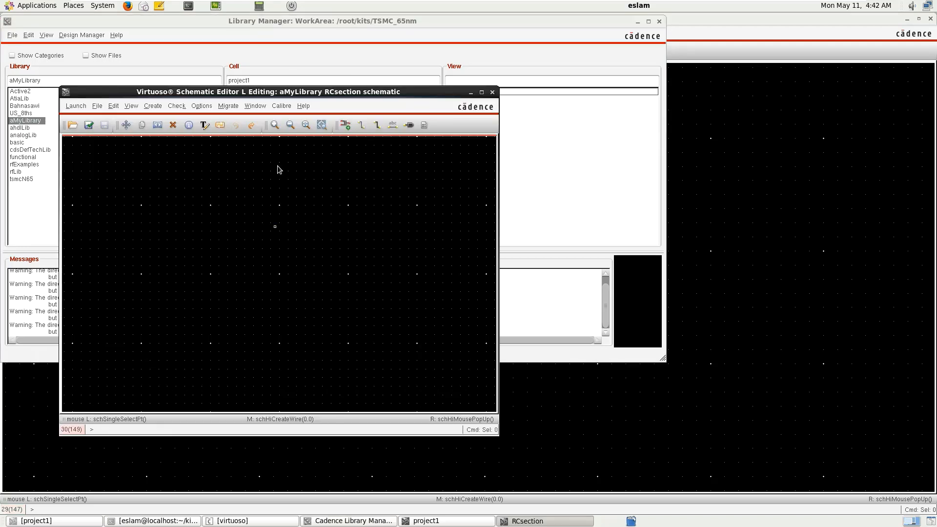
- Copy the resistor, capacitor, its gnd symbol and their wires from the project1 schematic into the RCsection schematic
click(740, 265)
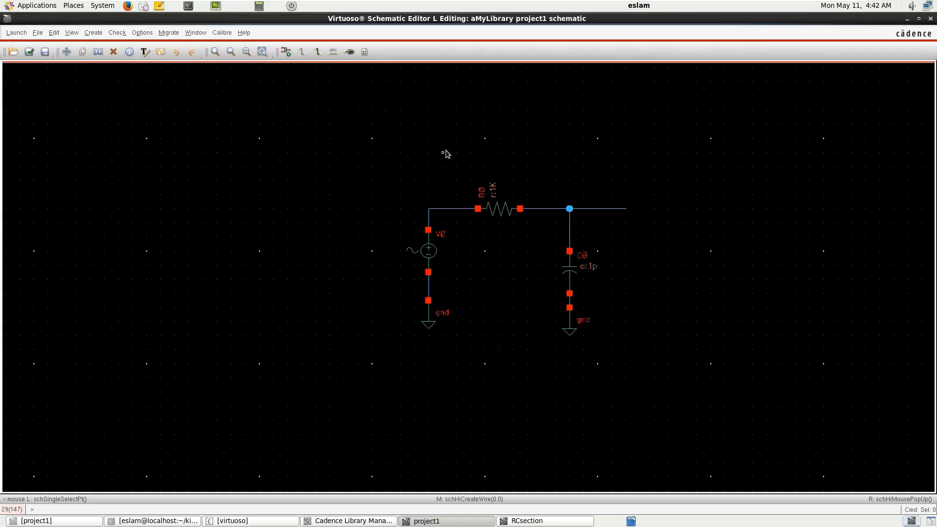
drag(441, 147, 675, 361)
key(c)
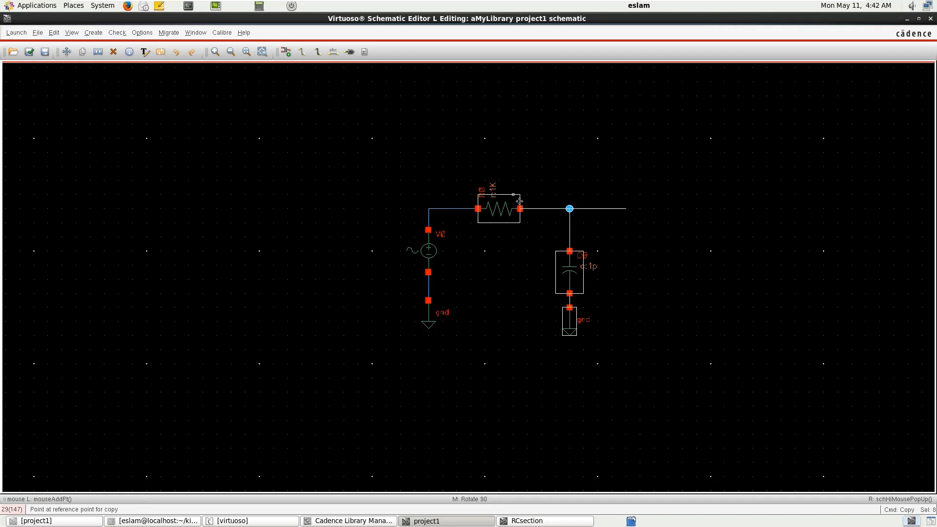
click(507, 205)
click(544, 521)
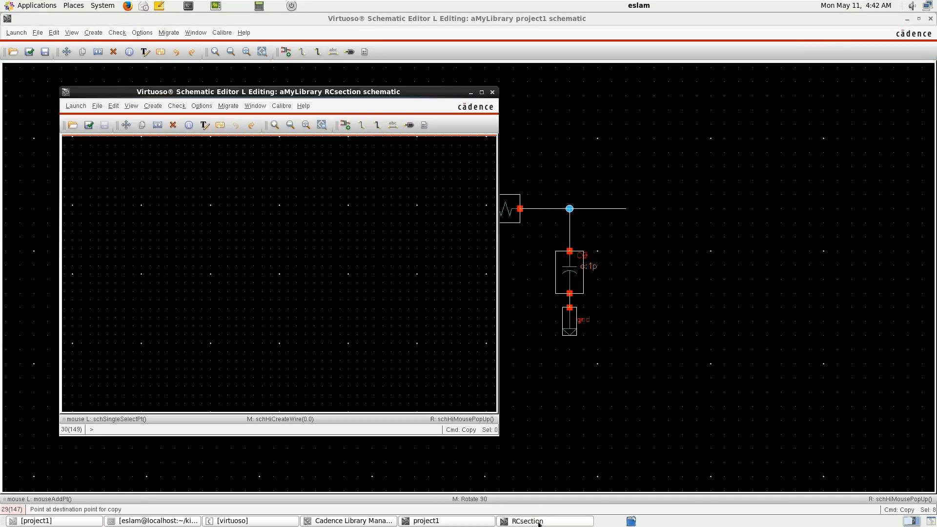
click(274, 215)
key(f)
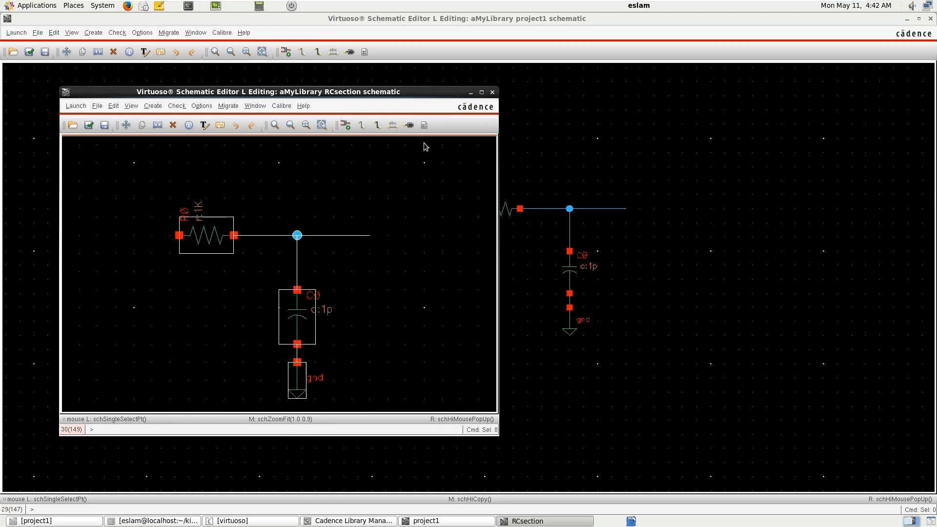
click(481, 92)
click(401, 235)
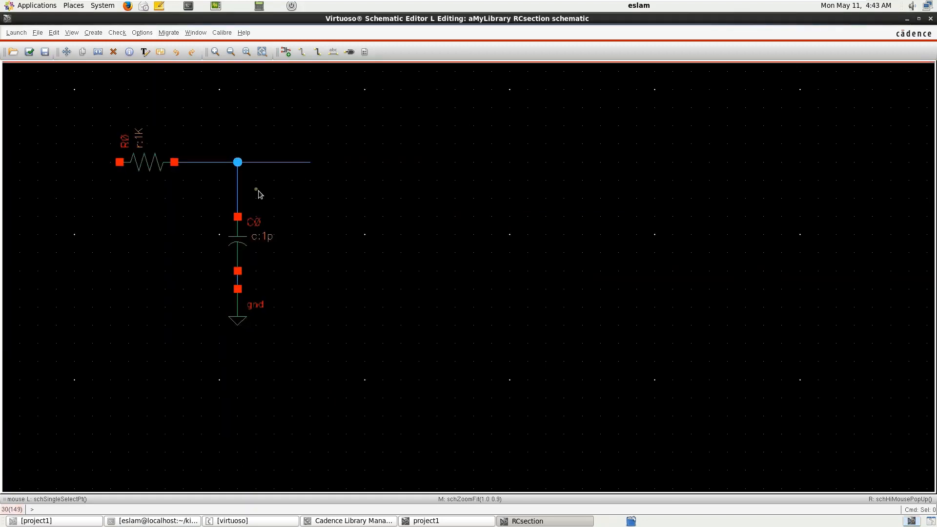
- Add an input pin named In beside the resistor's free terminal and line it up with the resistor
key(f)
key(shift+z)
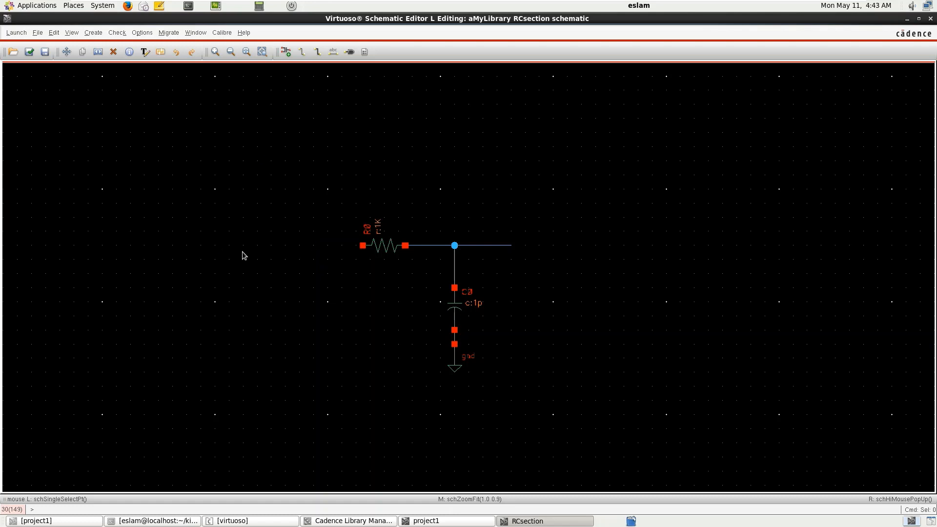
key(p)
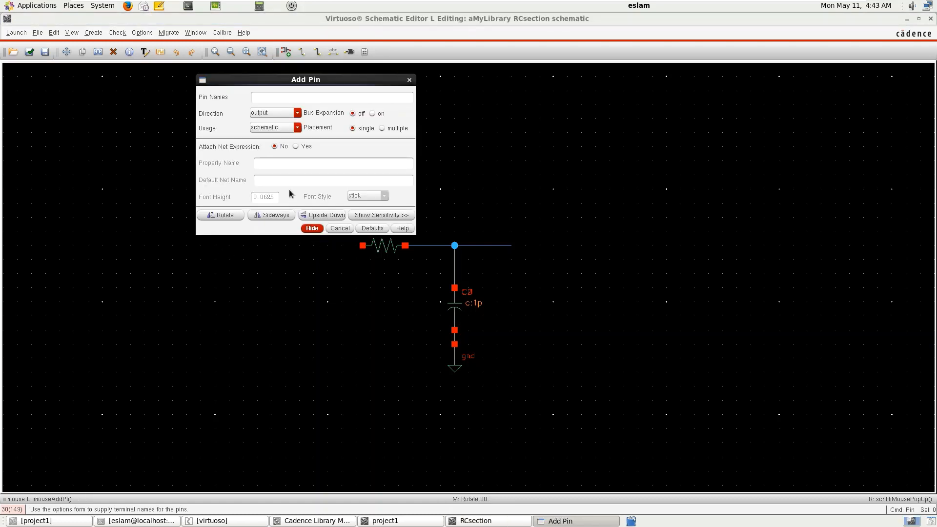
click(295, 115)
click(261, 121)
click(272, 117)
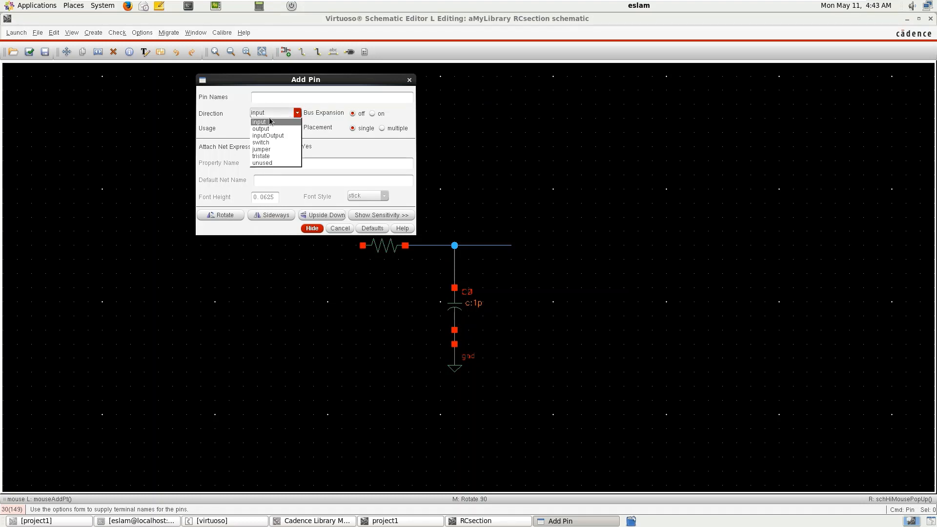
click(270, 120)
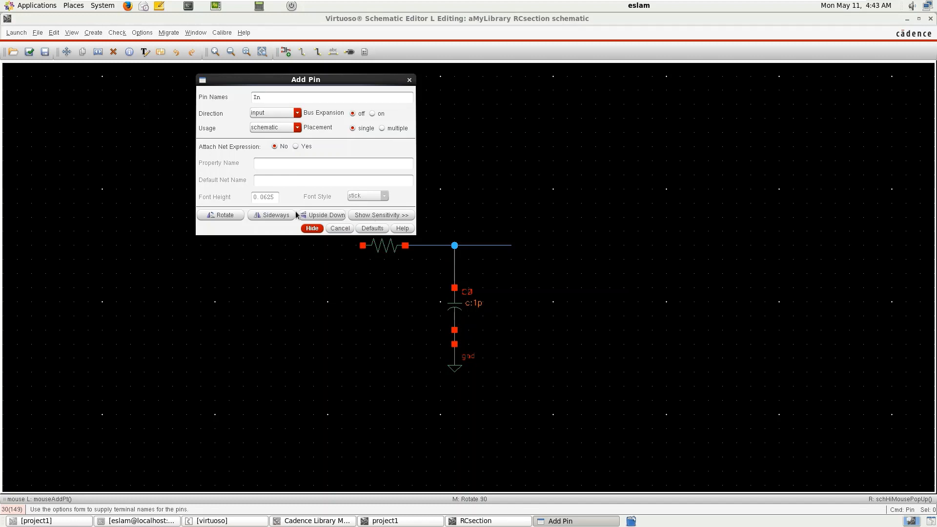
click(312, 229)
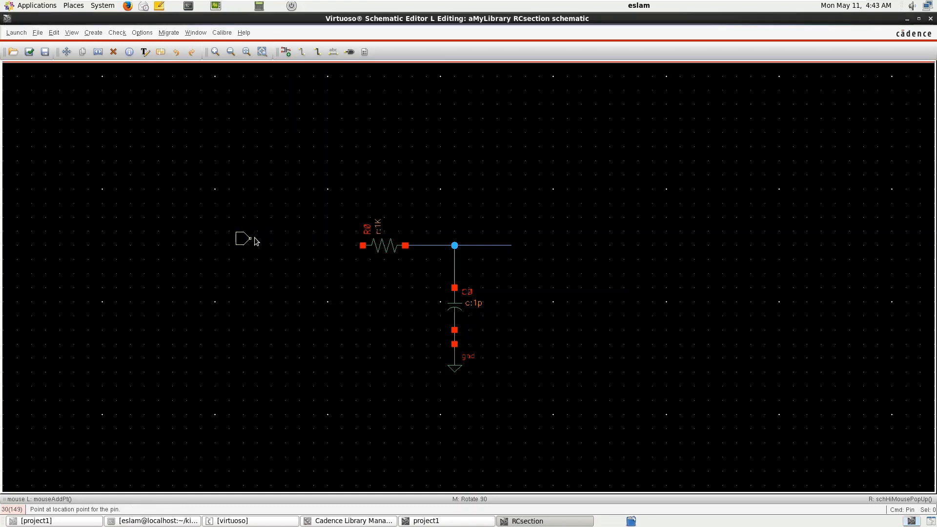
click(315, 246)
key(s)
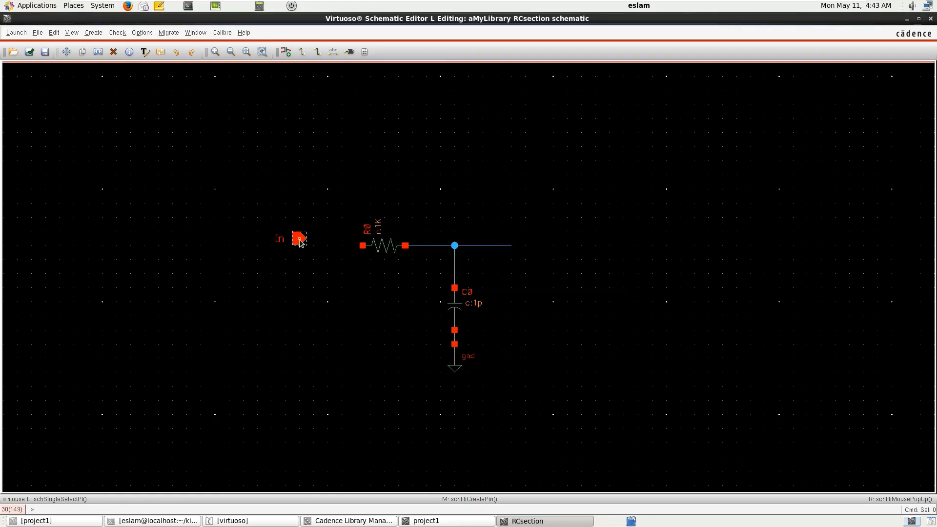
click(298, 240)
click(295, 247)
- Wire the In pin to the resistor's free terminal and move the pin closer to the resistor
key(w)
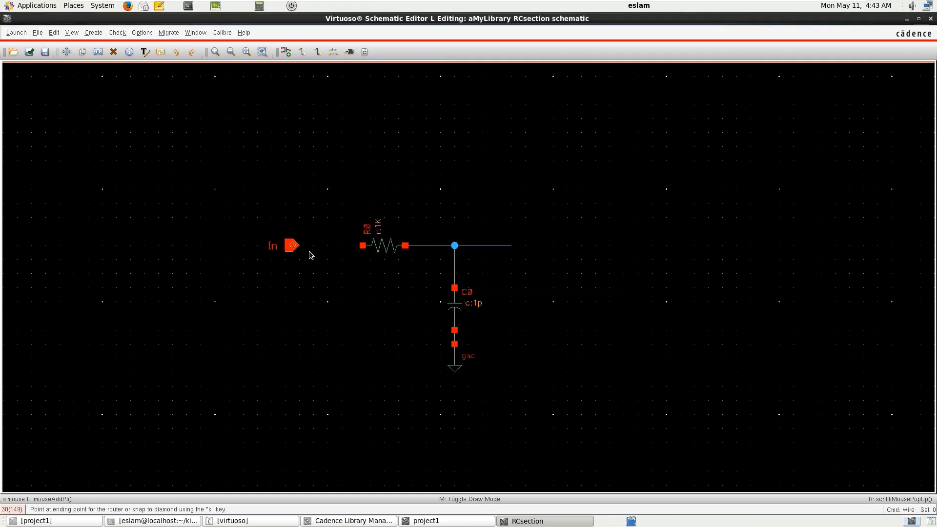
click(302, 247)
click(365, 246)
key(Escape)
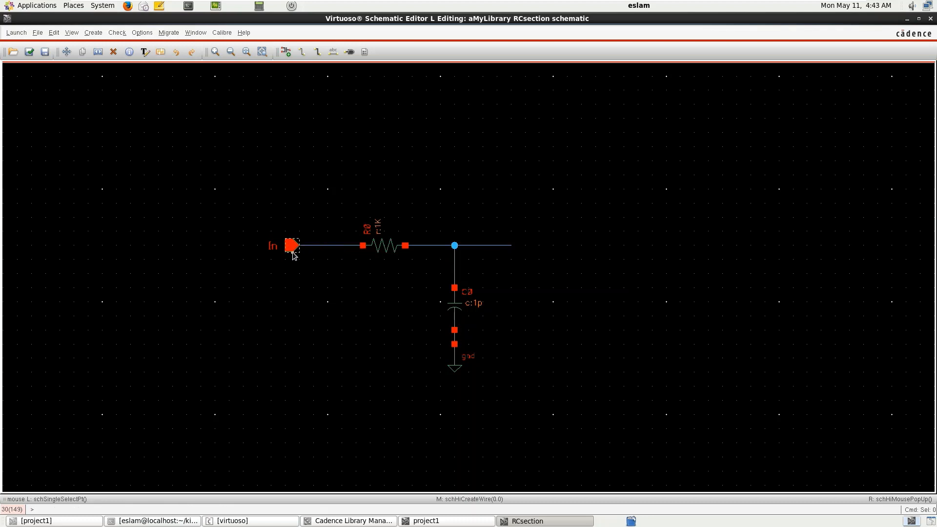
drag(293, 251, 324, 257)
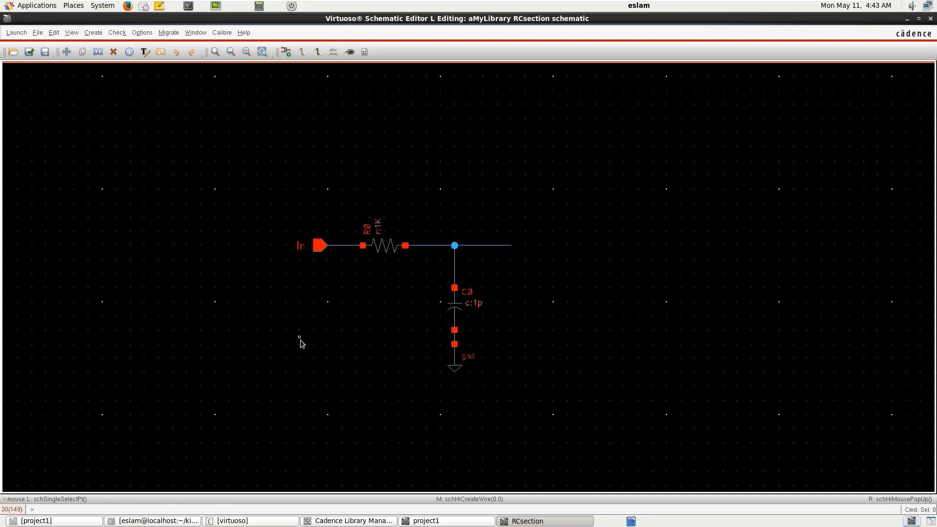
- Add an output pin named Out at the free end of the output wire
key(p)
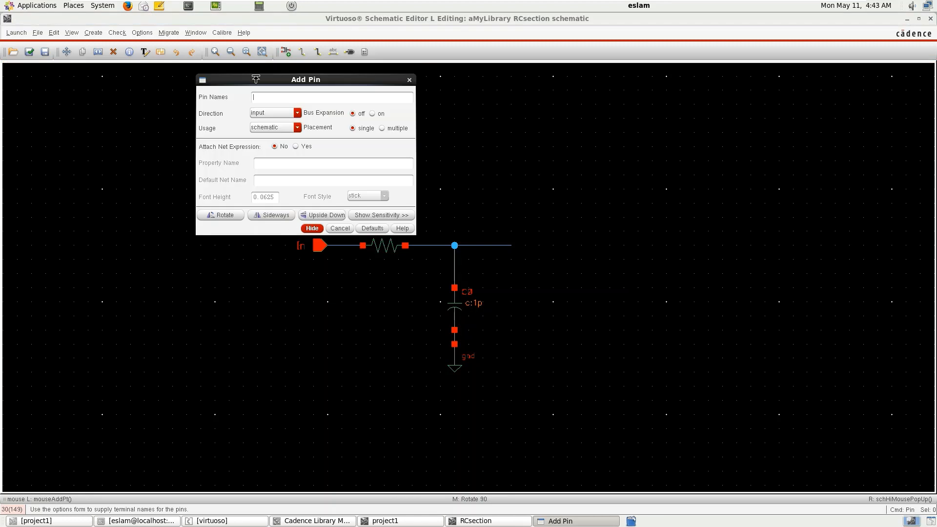
text(Out)
click(297, 113)
click(269, 129)
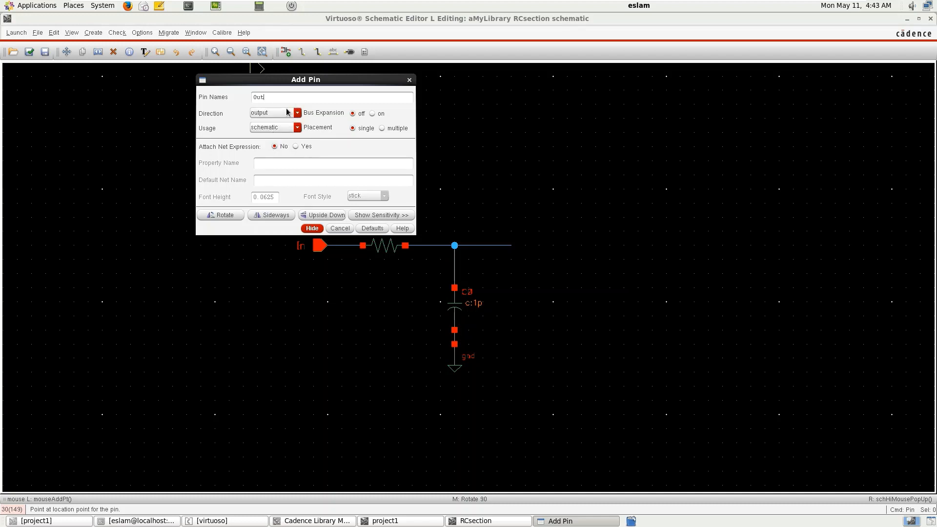
click(313, 228)
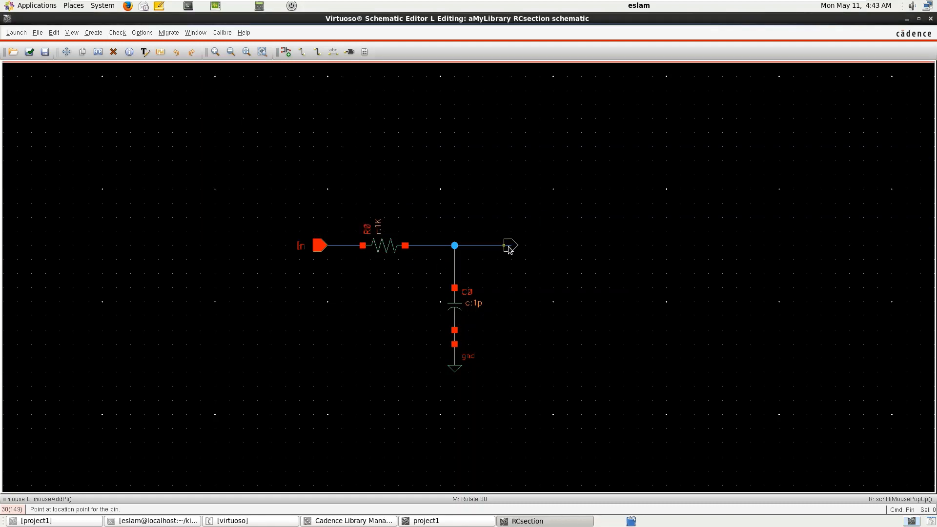
click(507, 248)
key(Escape)
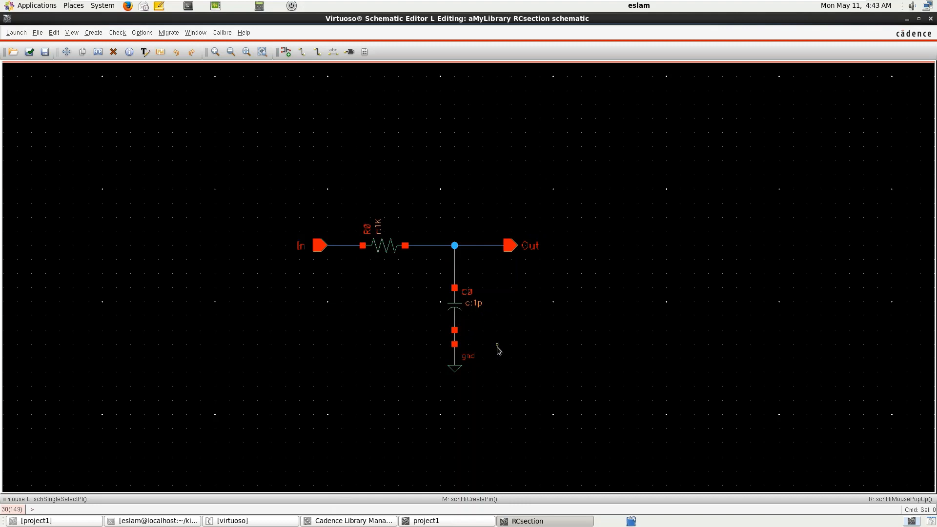
- Inspect the object properties of the capacitor in the RCsection schematic
key(f)
scroll(517, 317, down, 1)
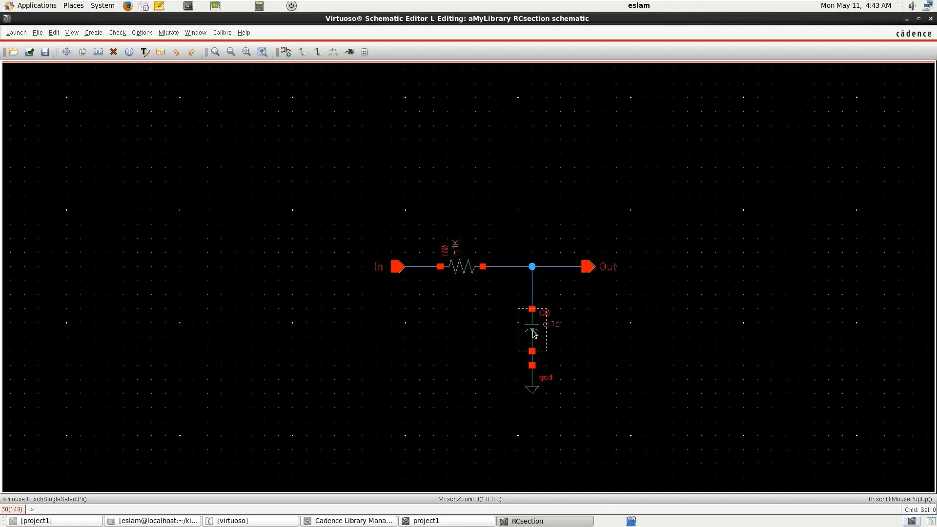
key(q)
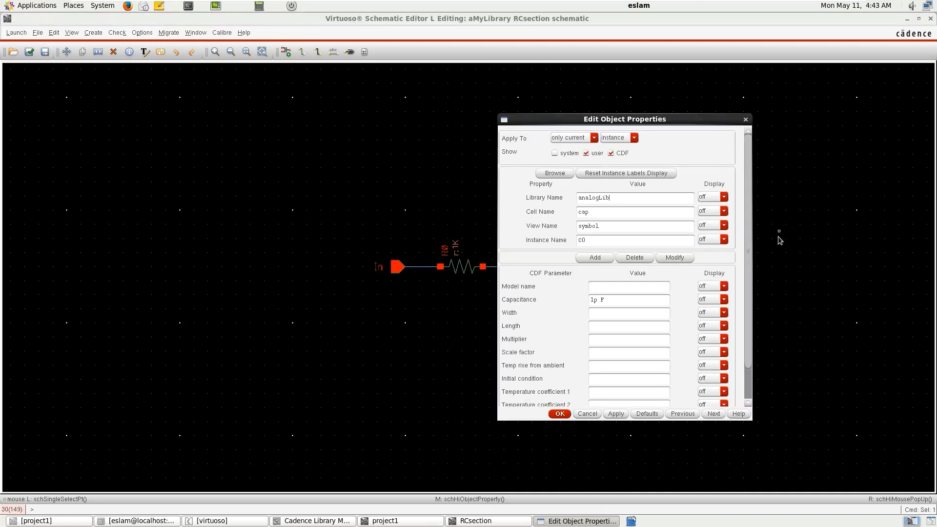
click(745, 119)
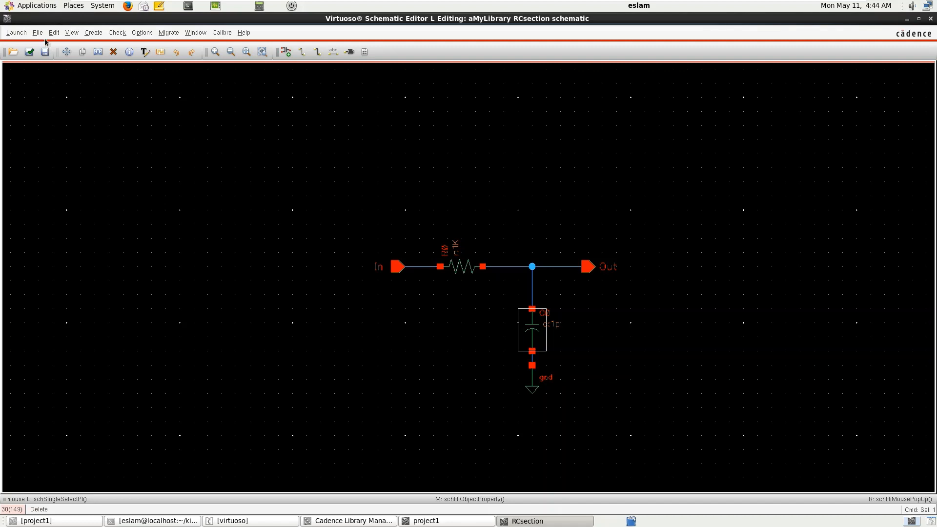
- Check and save the RCsection schematic, and generate its symbol view with In as the left pin and Out as the right pin
click(37, 55)
click(94, 32)
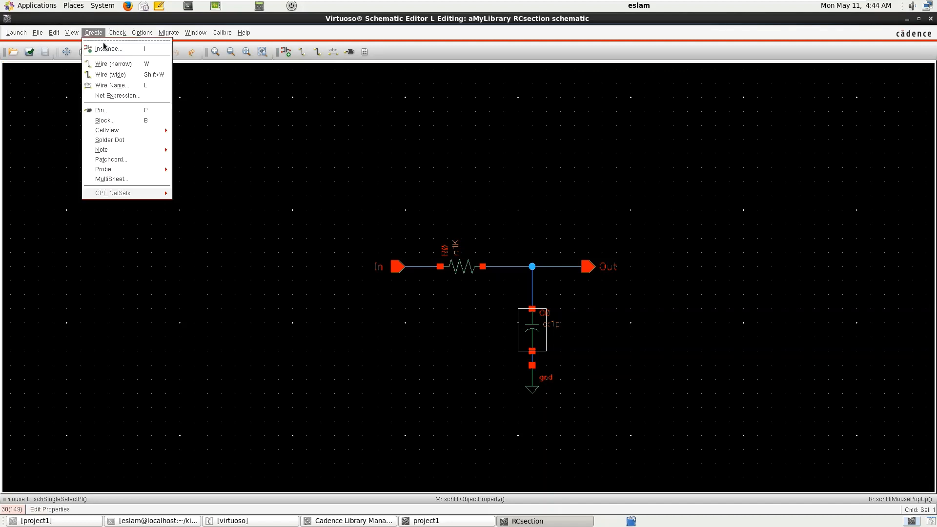
mouse_move(156, 130)
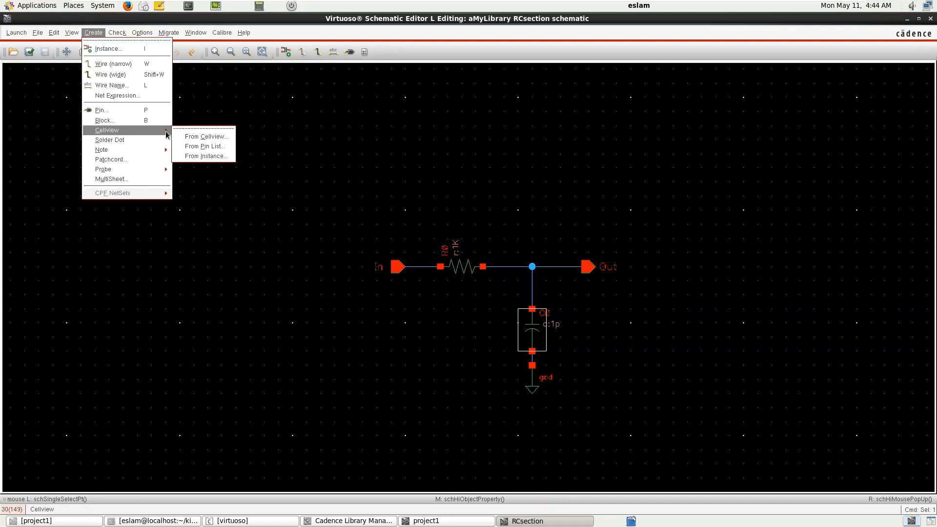
click(206, 139)
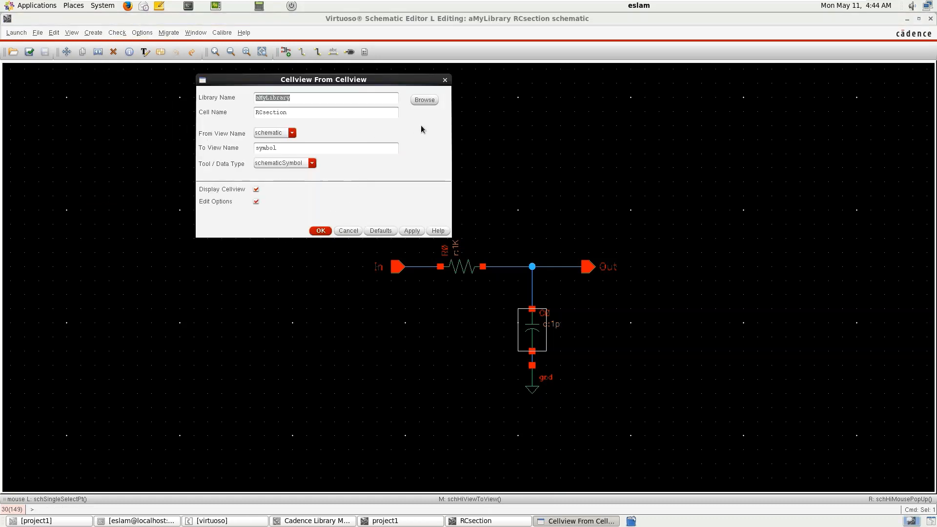
click(320, 231)
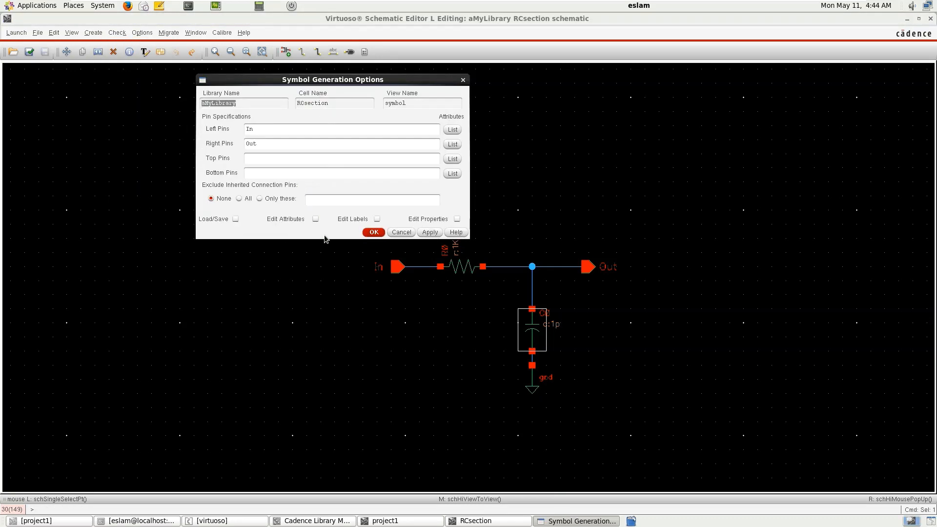
click(374, 232)
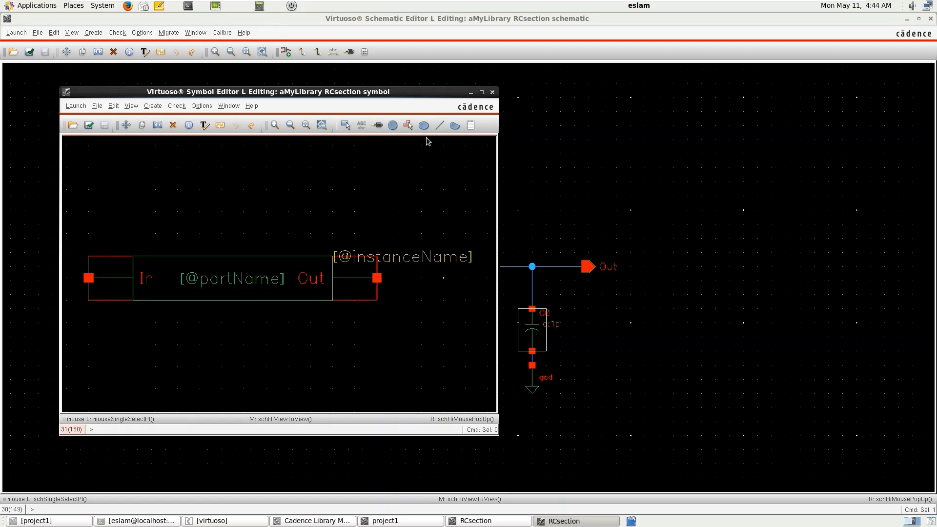
click(440, 128)
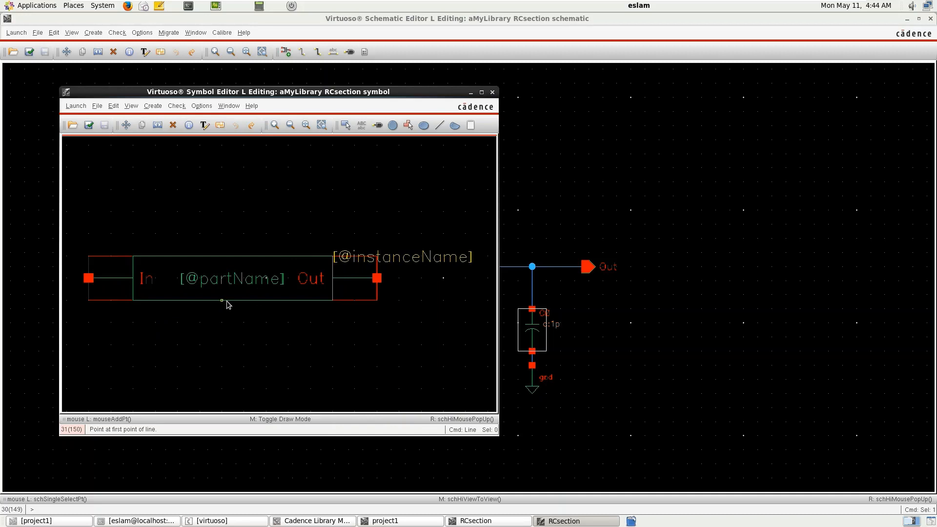
click(222, 300)
click(222, 321)
click(200, 321)
click(222, 344)
key(Escape)
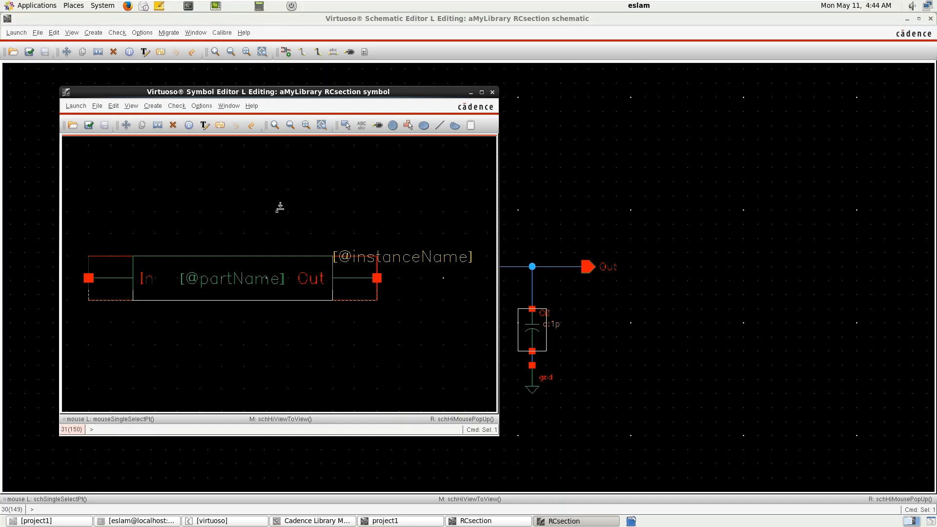
- Draw a ground symbol as a short stem and downward triangle below the RCsection symbol's box, and save the symbol
click(439, 126)
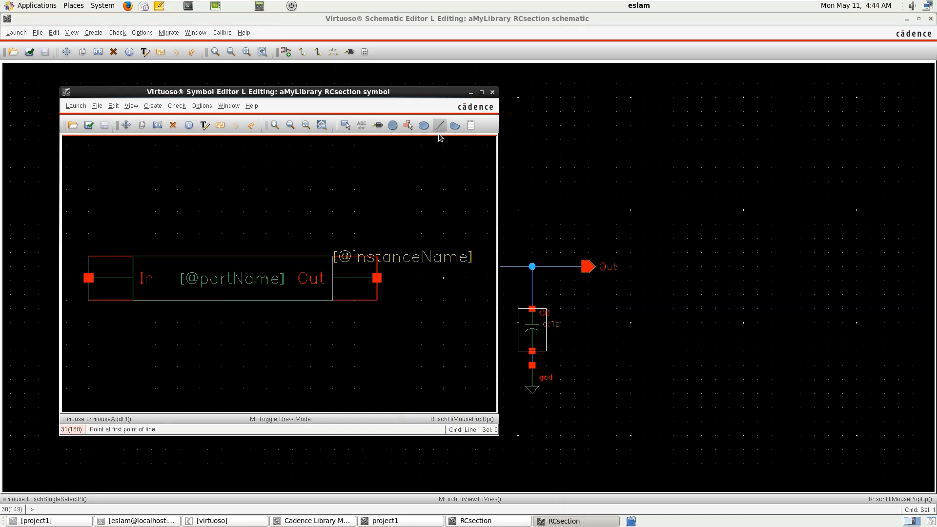
click(222, 300)
click(222, 321)
click(200, 322)
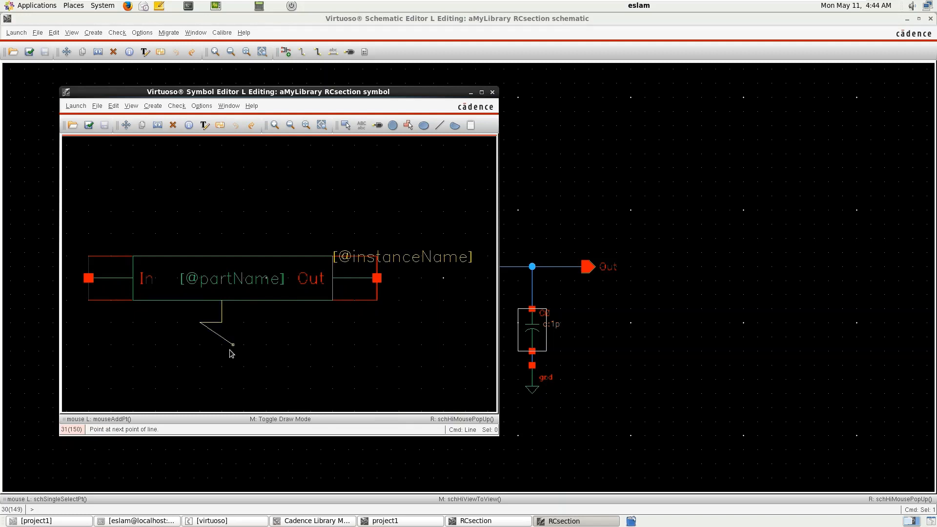
click(222, 344)
click(244, 322)
double_click(222, 322)
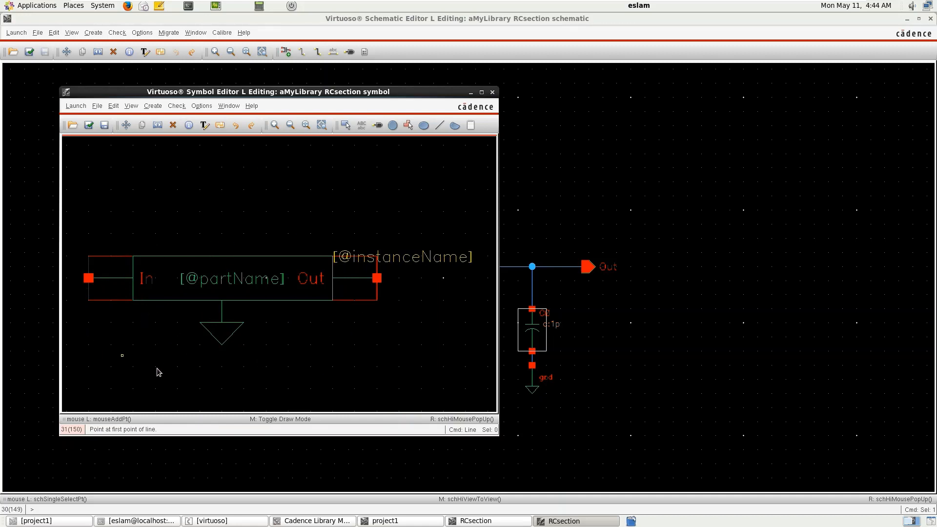
click(96, 131)
- In the project1 schematic, delete the resistor, the capacitor with its ground, and the output wiring
click(566, 220)
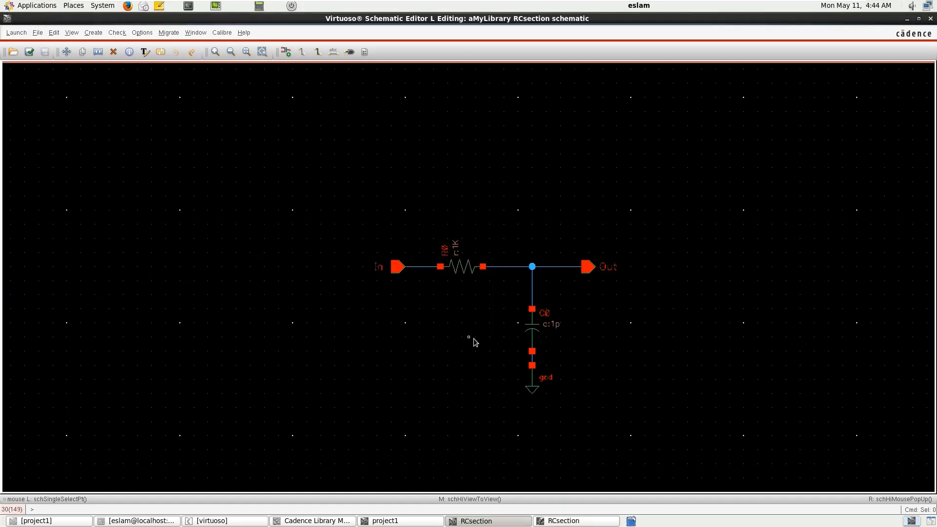
click(412, 520)
drag(442, 152, 649, 379)
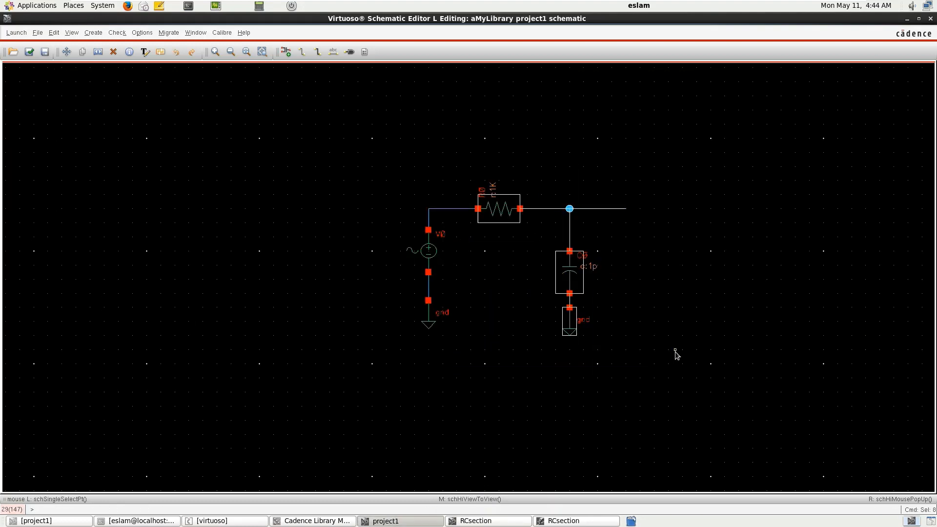
key(Delete)
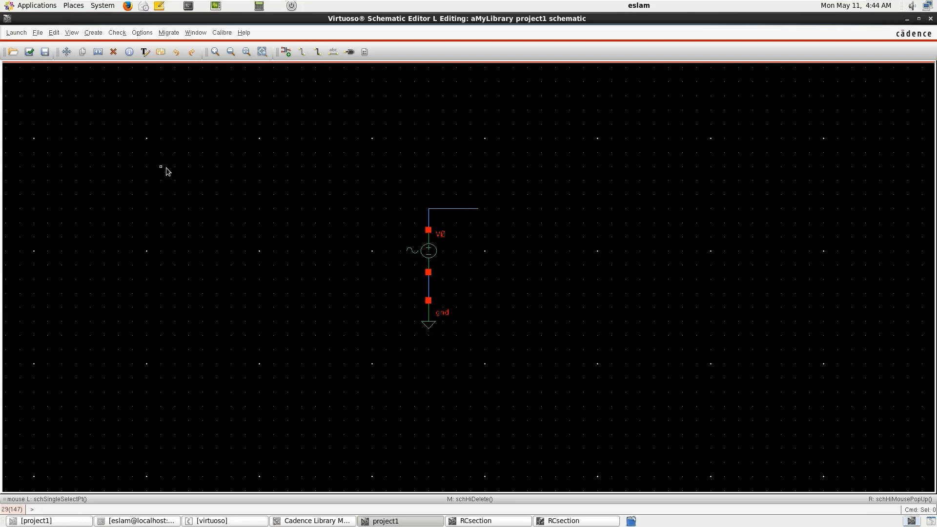
- Place an instance of the RCsection symbol from aMyLibrary in the project1 schematic, beside the voltage source
key(i)
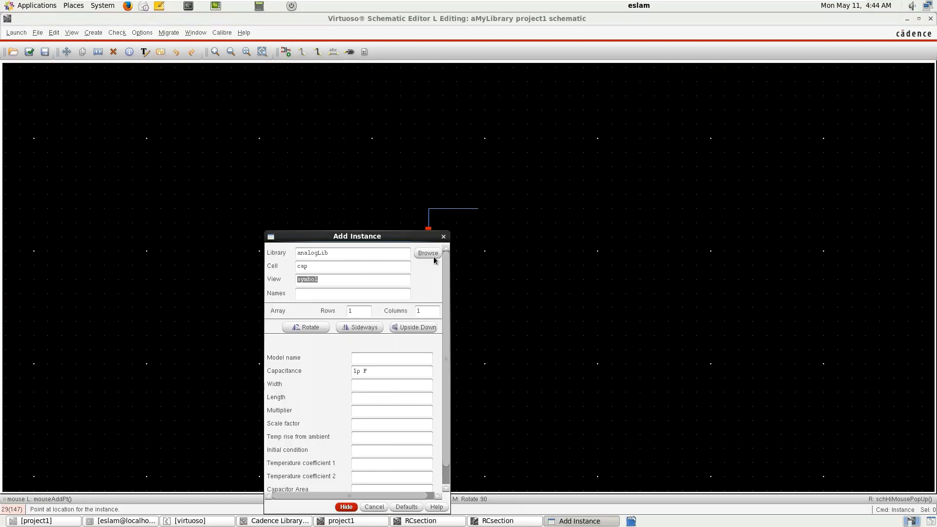
click(432, 255)
click(76, 161)
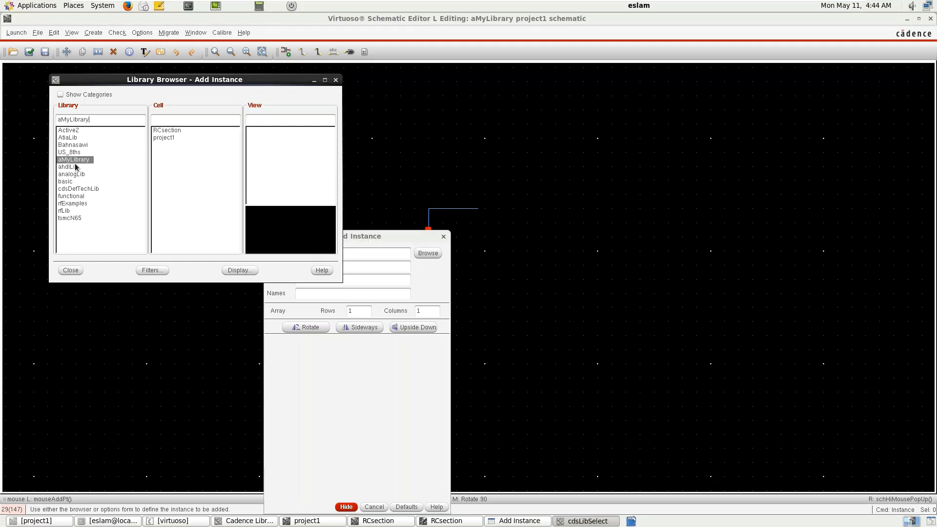
click(173, 130)
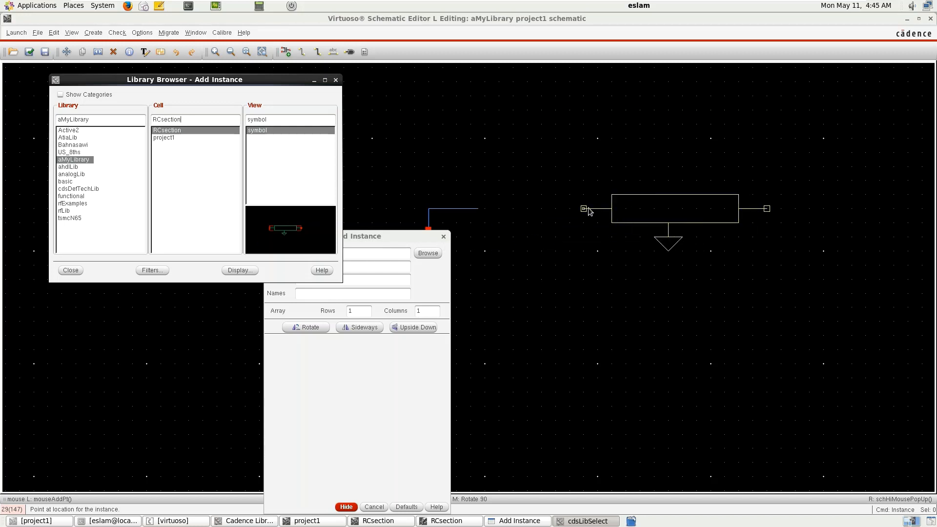
click(550, 222)
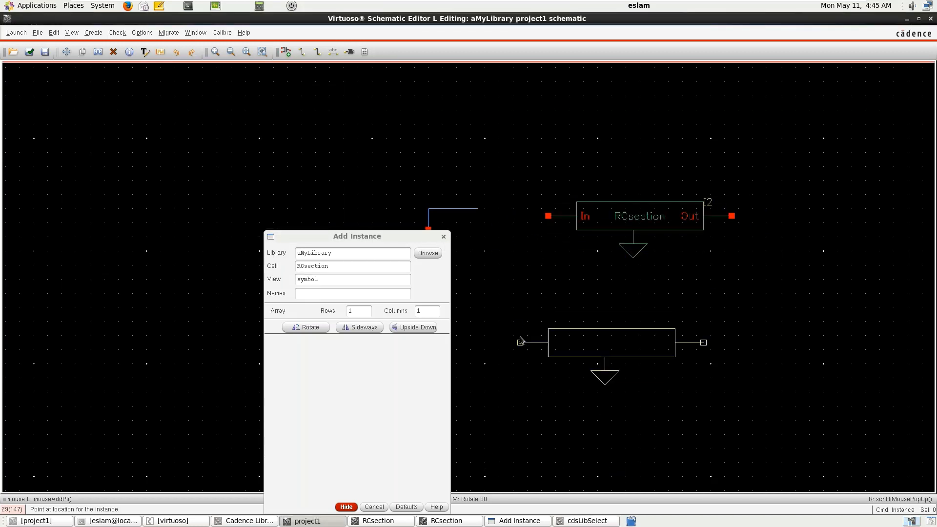
key(Escape)
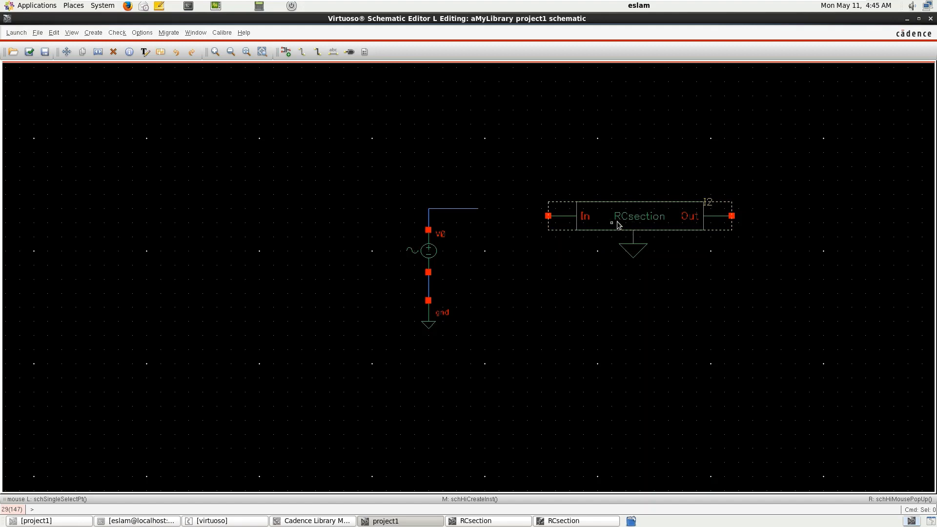
- Move the RCsection instance so its In pin meets the source wire, and draw a short output wire from its Out pin
key(s)
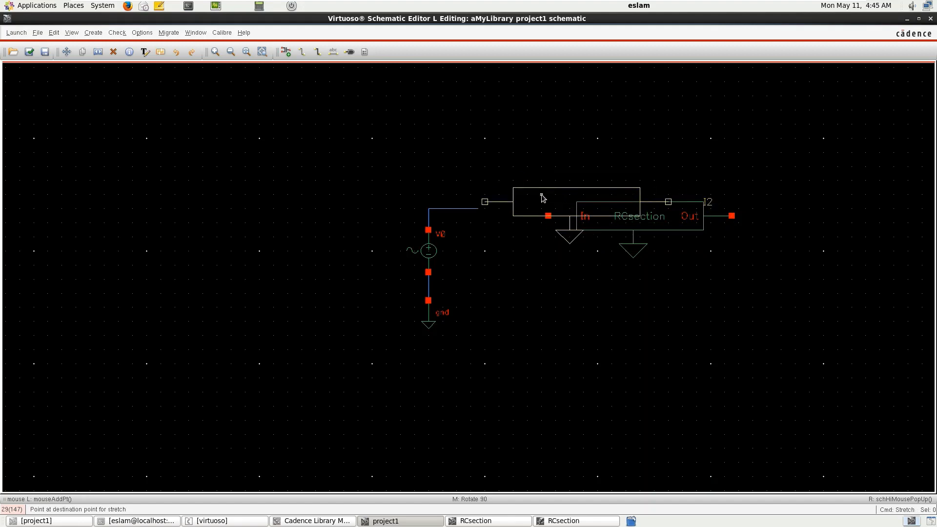
click(536, 205)
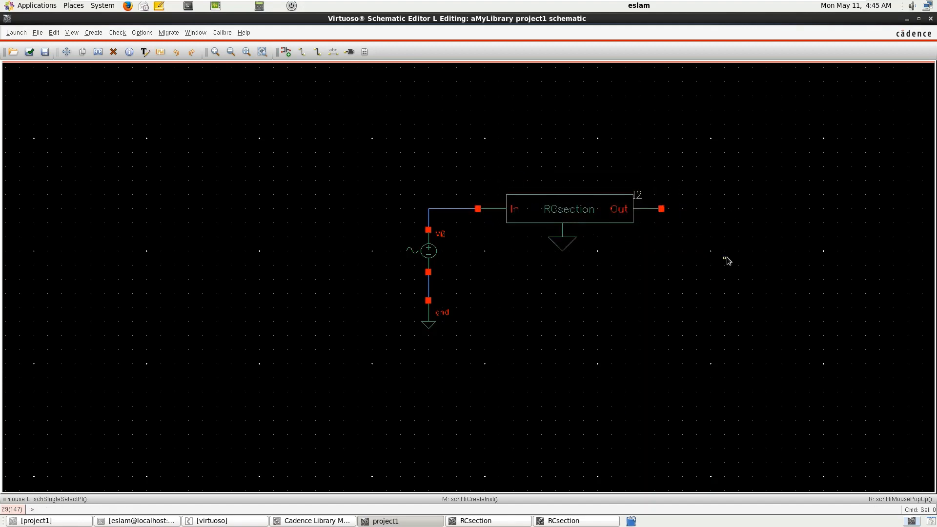
key(w)
click(668, 211)
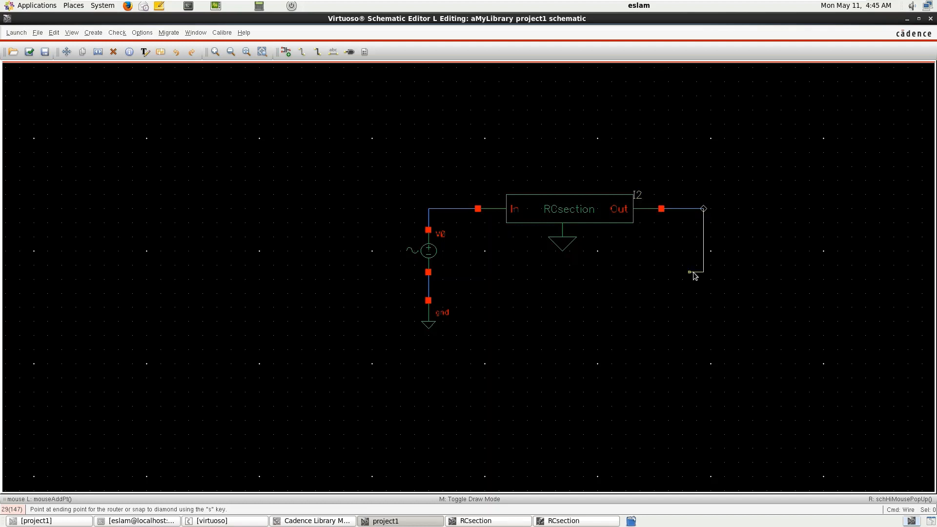
double_click(703, 208)
key(Escape)
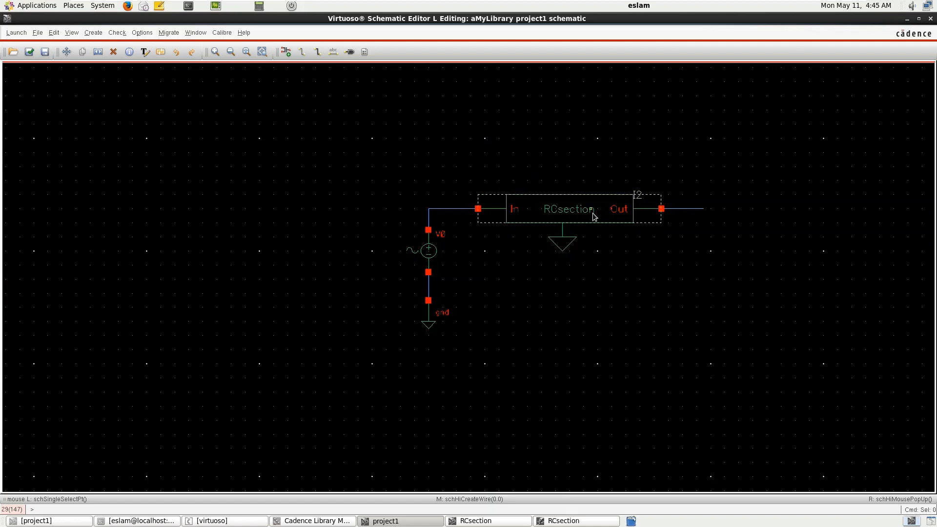
- Inspect the object properties of the RCsection instance in project1
key(q)
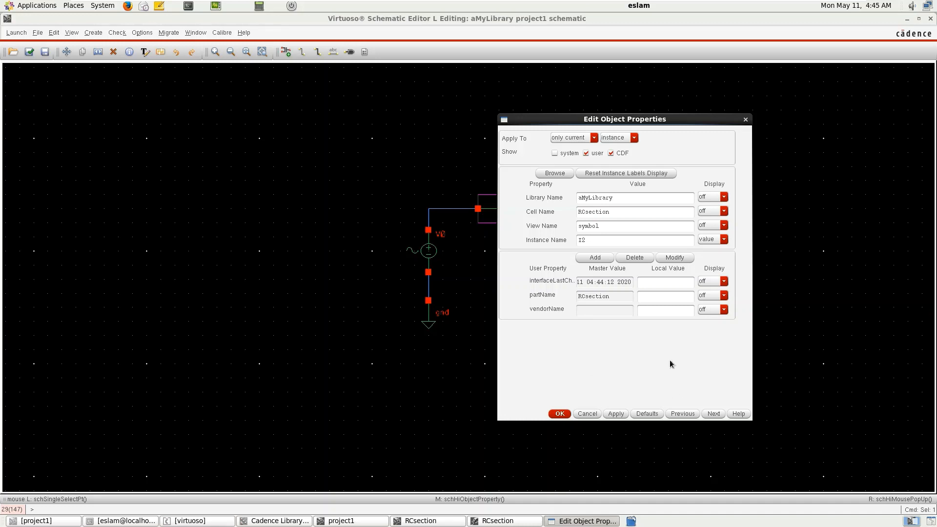
click(559, 413)
click(591, 306)
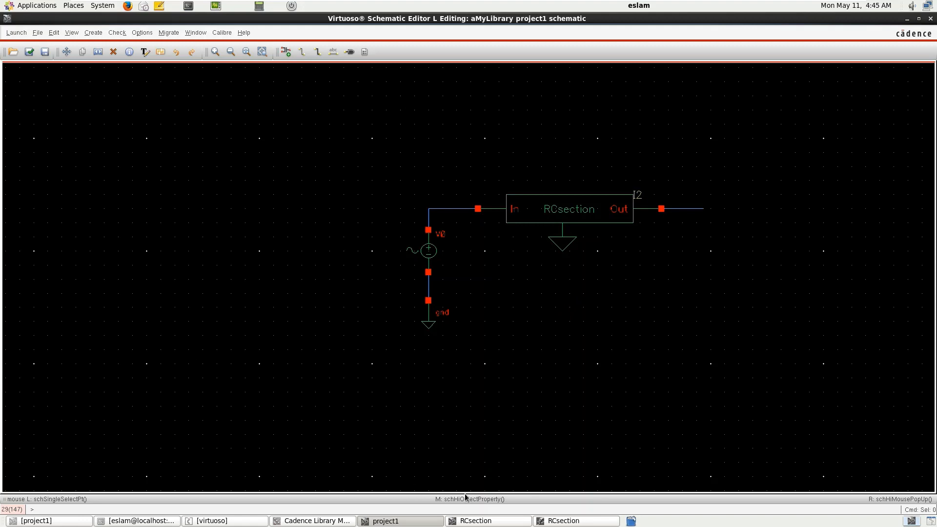
- In the RCsection schematic, set the resistor's resistance to pPar("R")
click(504, 522)
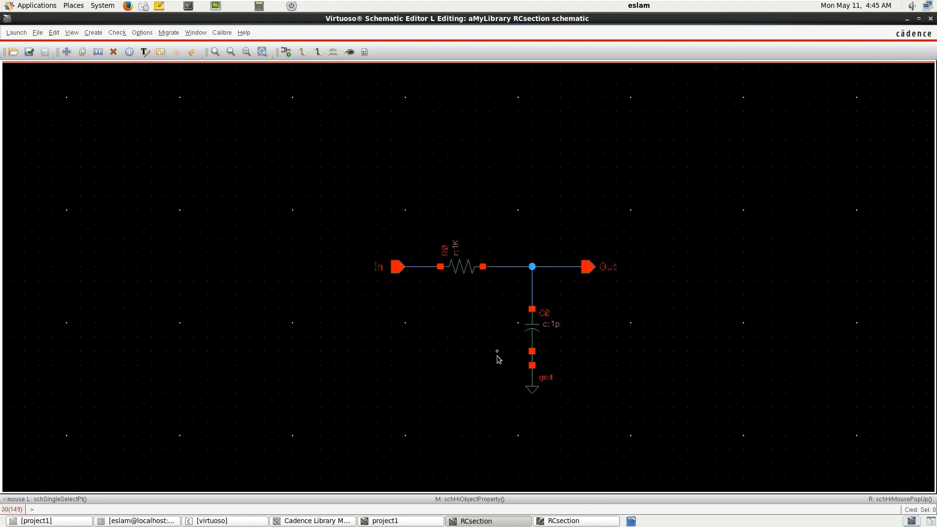
middle_click(464, 277)
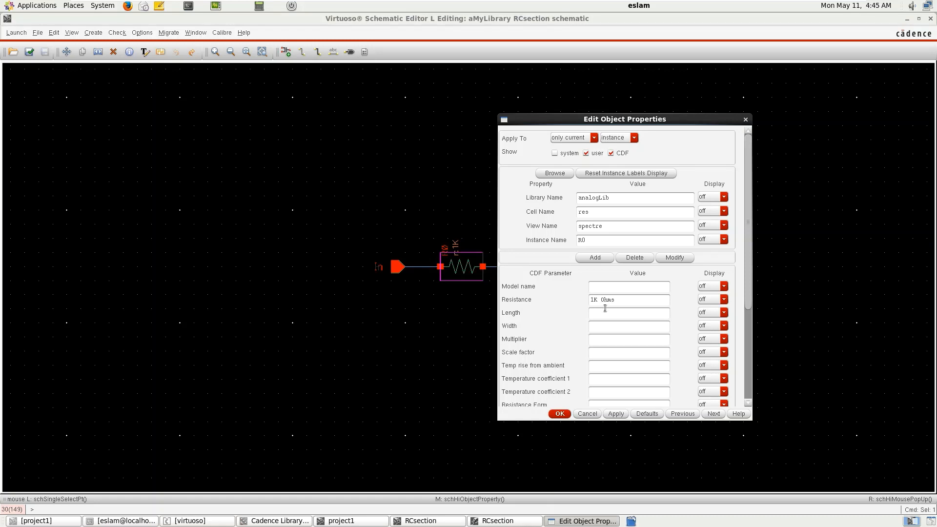
double_click(593, 303)
text(p)
text(Par())
text(")
text(R)
click(559, 414)
- Set the capacitor's capacitance to pPar("C") and check and save the RCsection schematic
middle_click(539, 337)
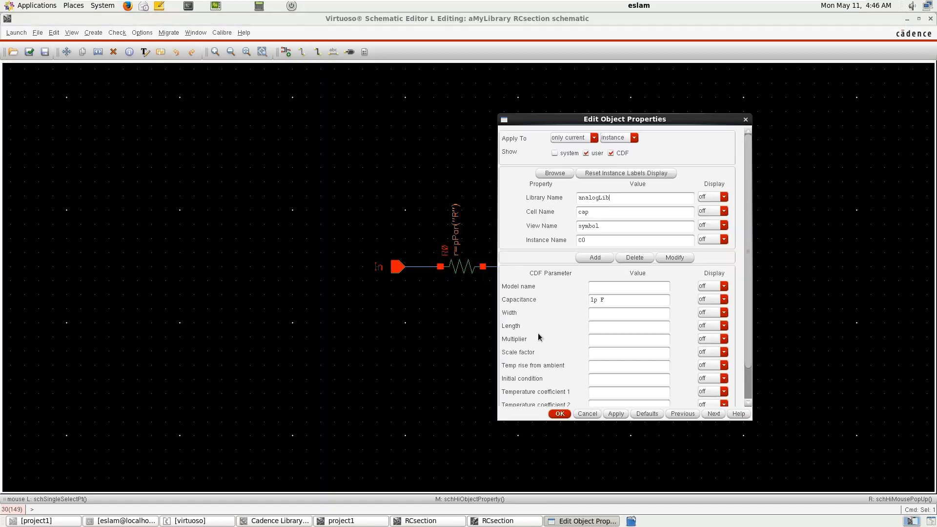
drag(599, 300, 553, 303)
text(C)
click(559, 414)
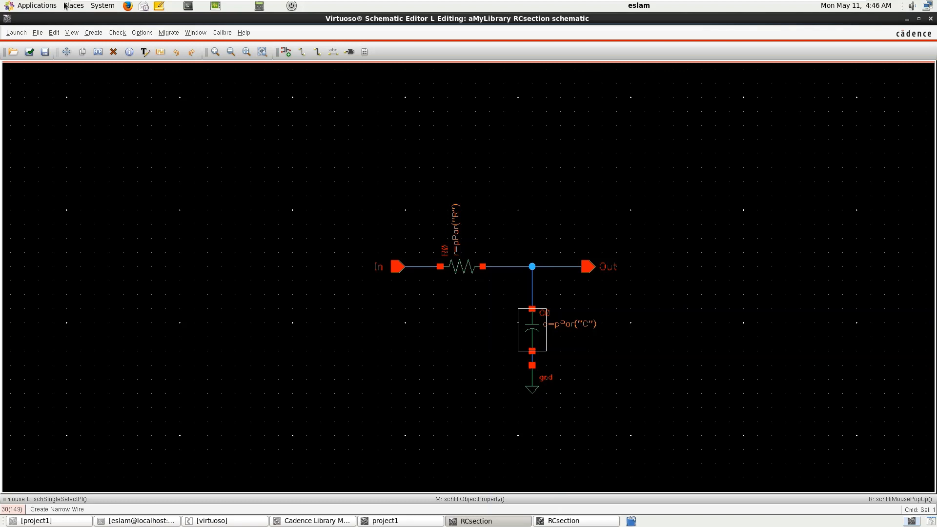
click(32, 53)
- Open the CDF editor from the Virtuoso log window and load the Base layer of aMyLibrary's RCsection cell
click(221, 519)
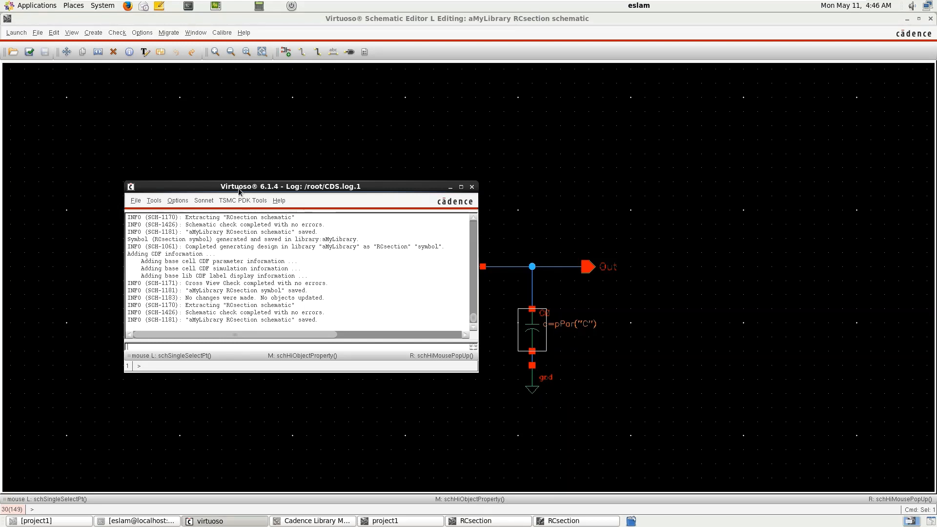
click(134, 201)
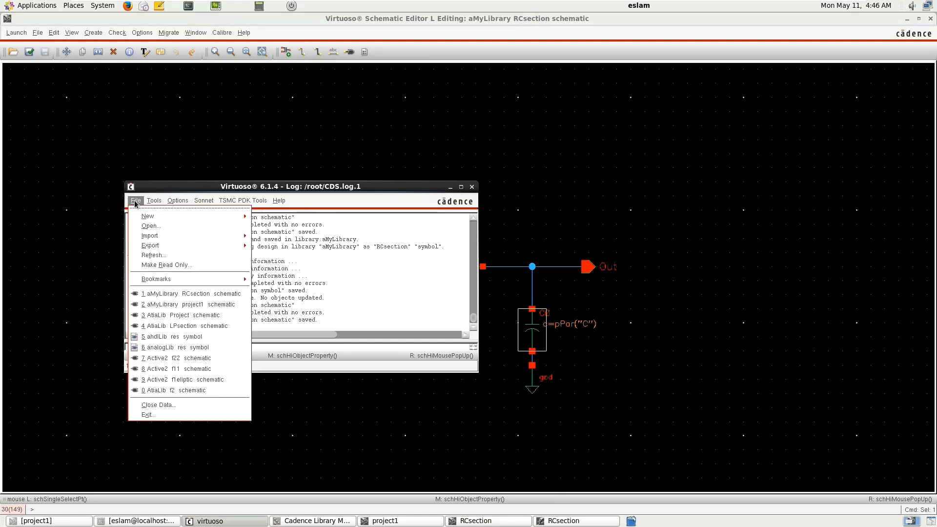
mouse_move(154, 201)
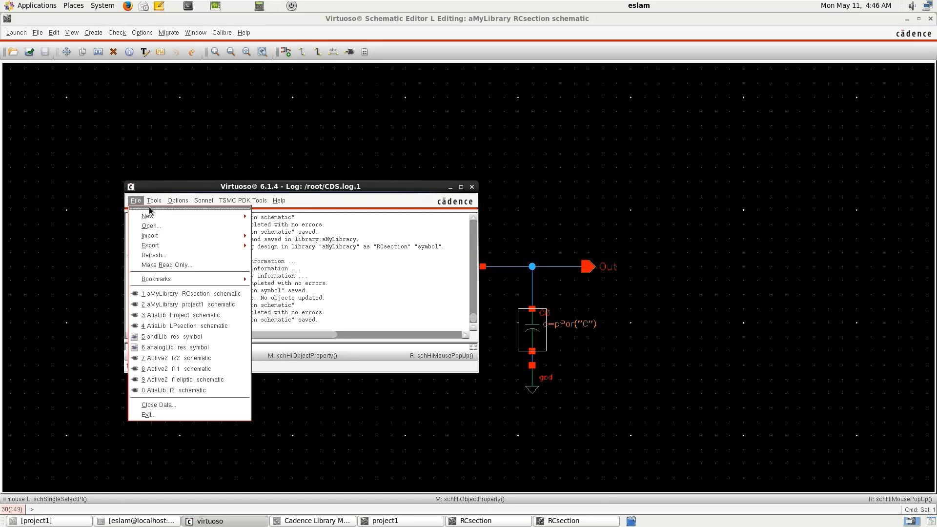
mouse_move(242, 353)
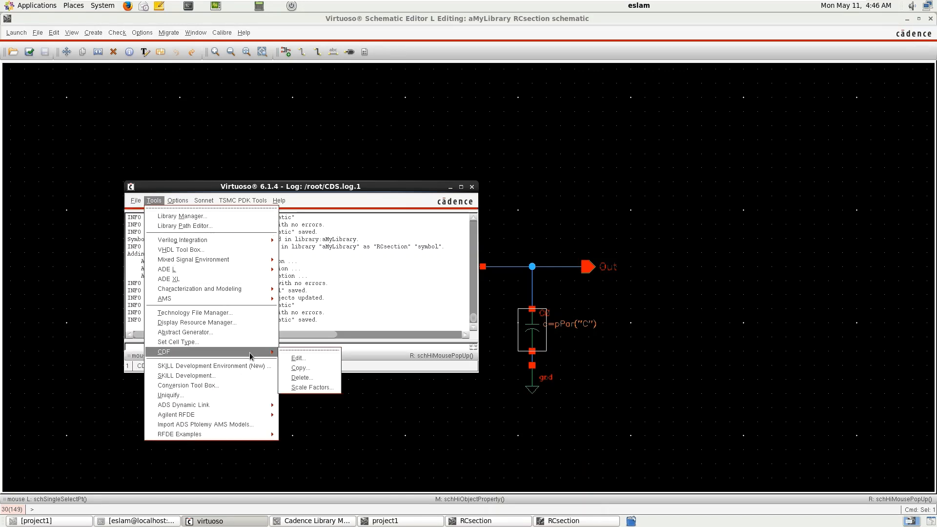
click(297, 359)
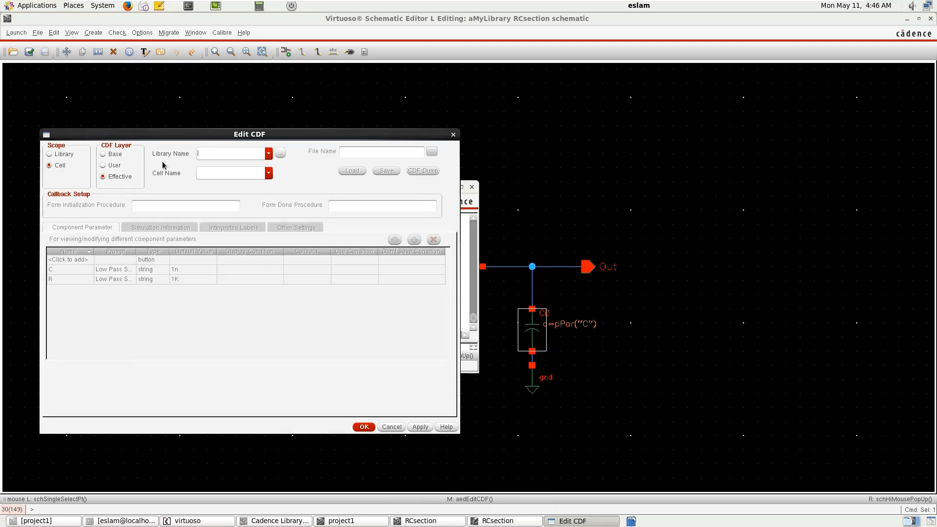
click(111, 157)
click(270, 156)
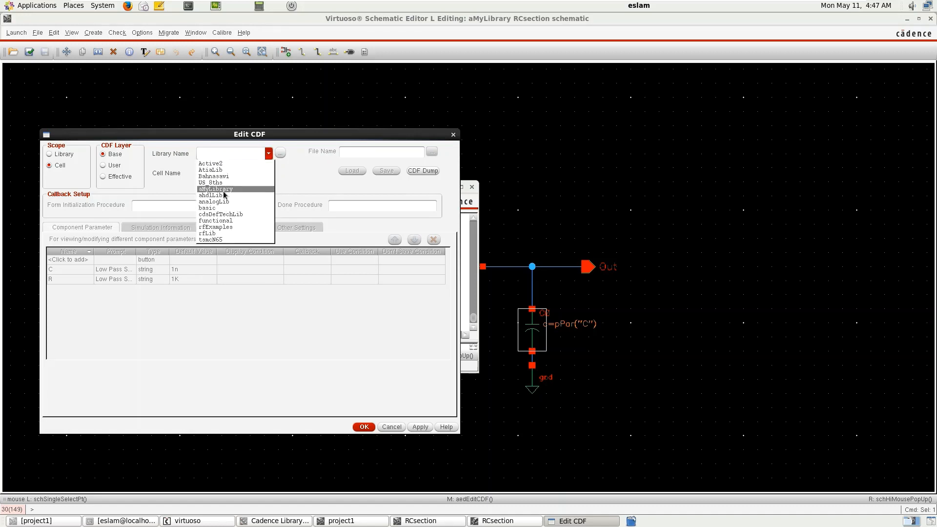
click(247, 189)
click(268, 174)
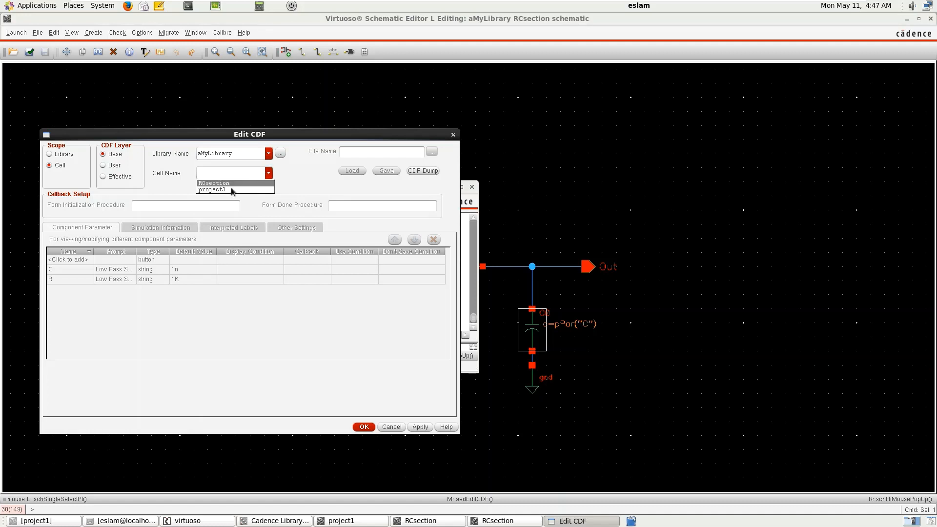
click(210, 183)
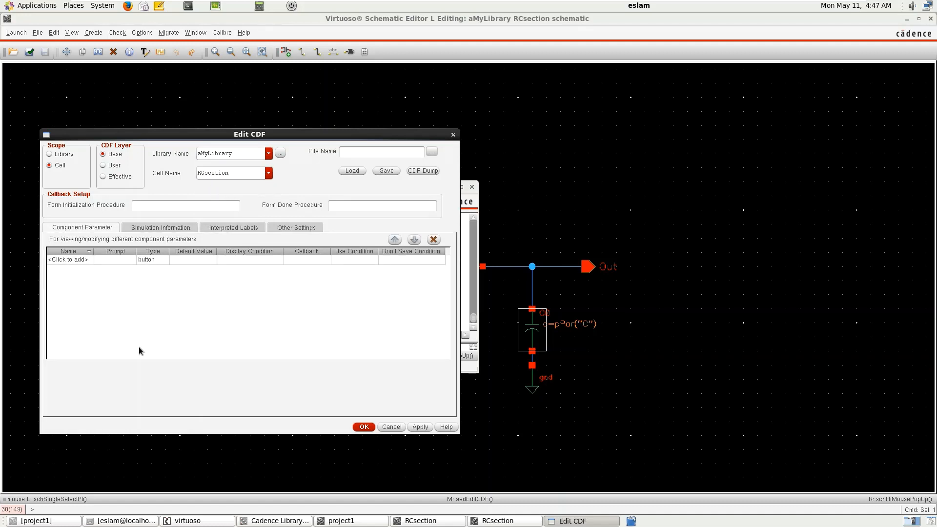
- Add two component parameters named R and C to the RCsection cell's CDF
click(80, 259)
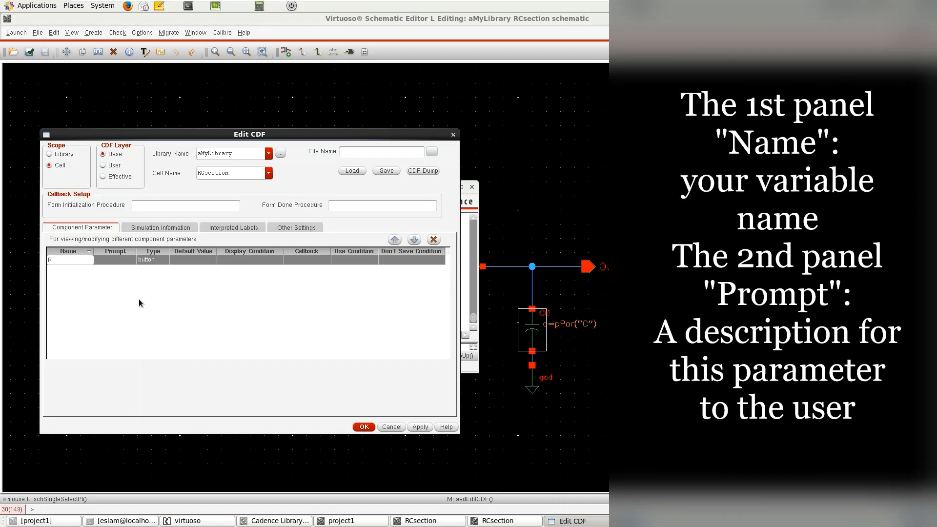
key(Return)
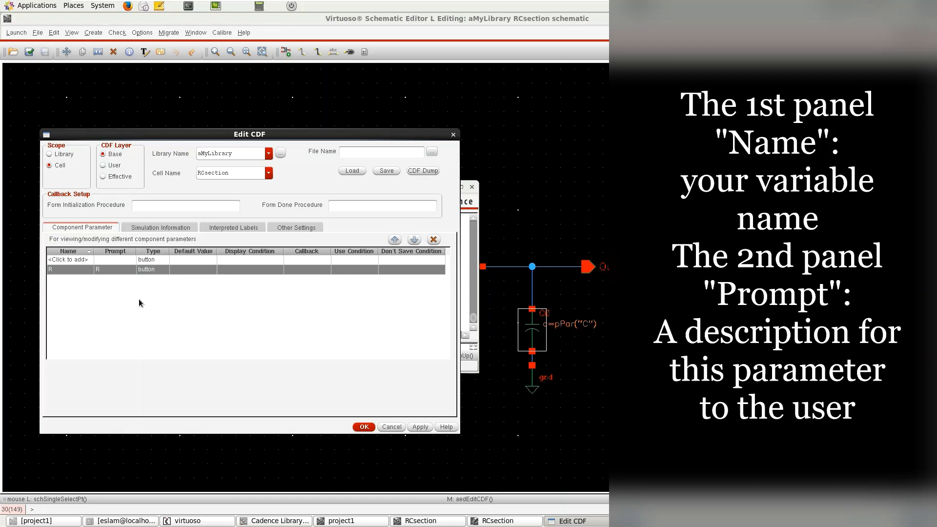
click(79, 262)
text(C)
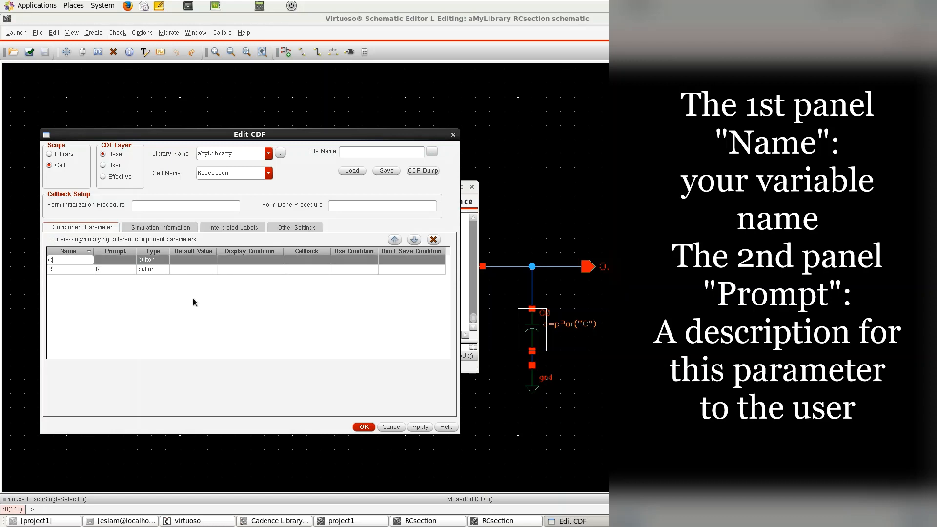
key(Return)
- Define CDF parameter R as a string with a default value of 1k and resistance units
click(150, 281)
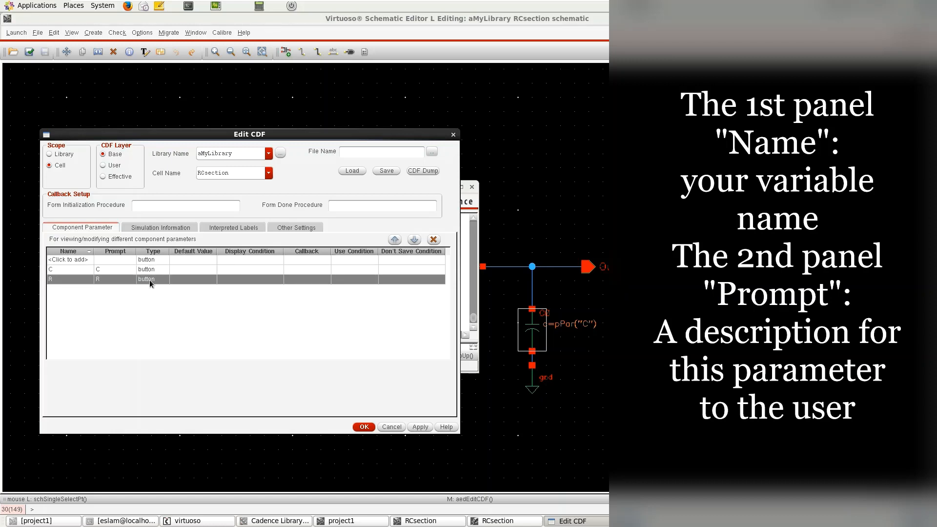
click(165, 279)
click(163, 288)
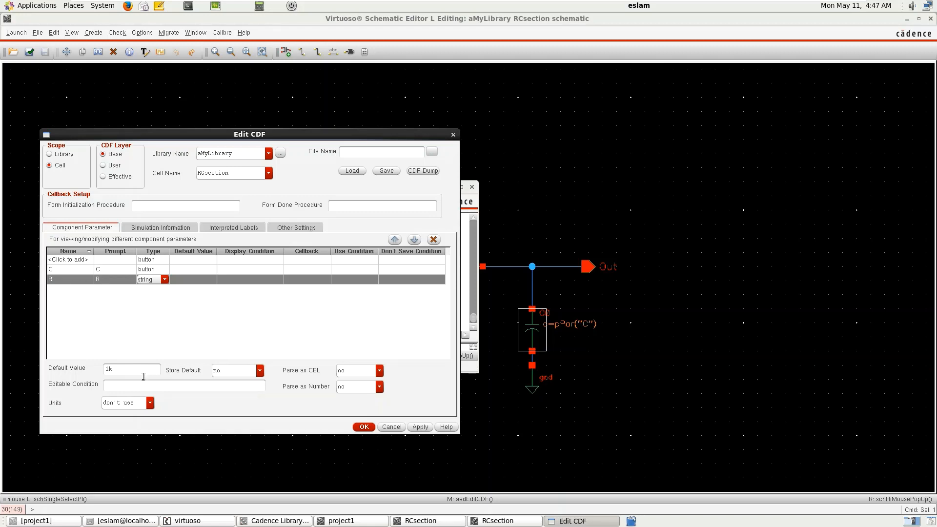
drag(143, 374, 91, 370)
click(150, 405)
click(135, 414)
- Set both Parse as CEL and Parse as Number to yes for parameter R
click(380, 372)
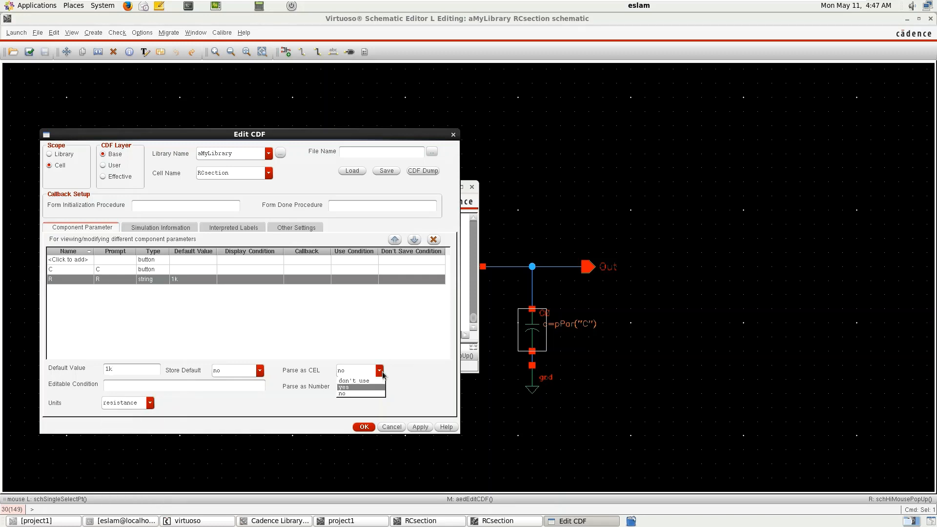
click(347, 388)
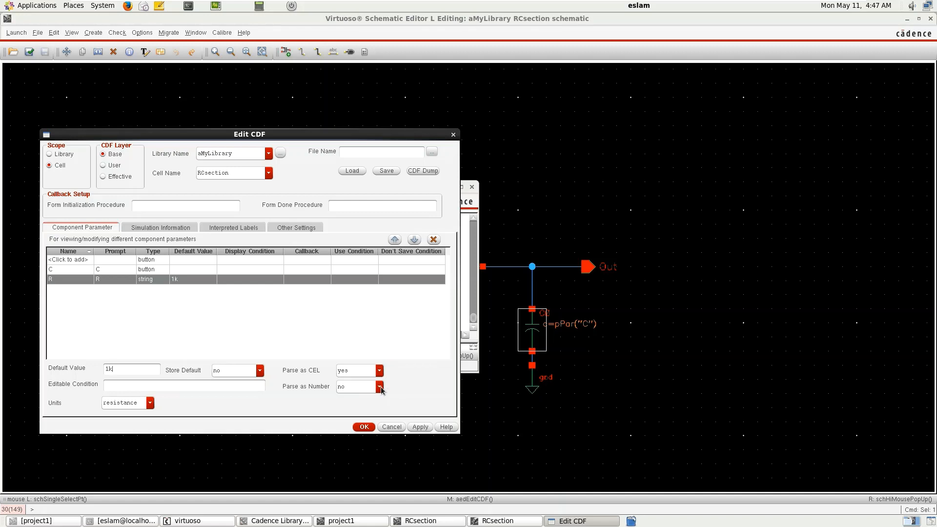
click(379, 387)
click(364, 405)
- Define CDF parameter C as a string with a default value of 1n and capacitance units
click(70, 270)
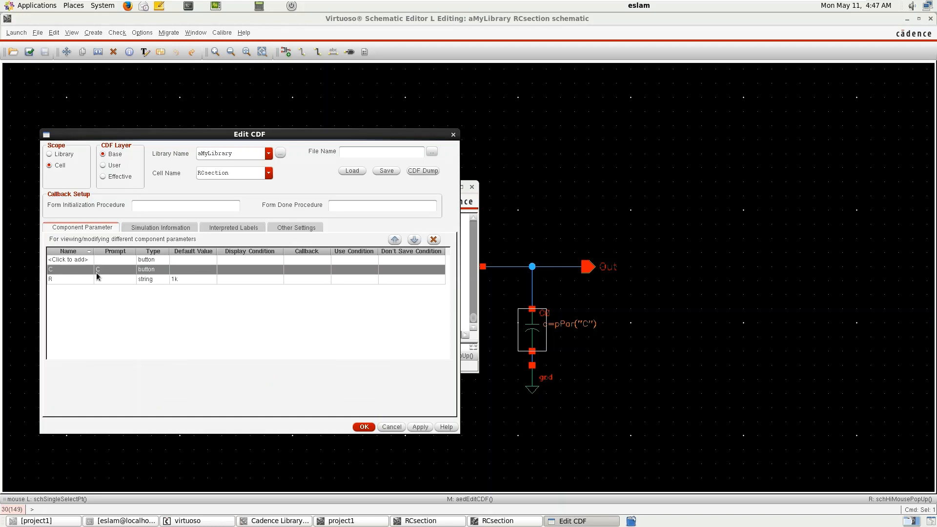
click(155, 274)
click(156, 274)
click(152, 282)
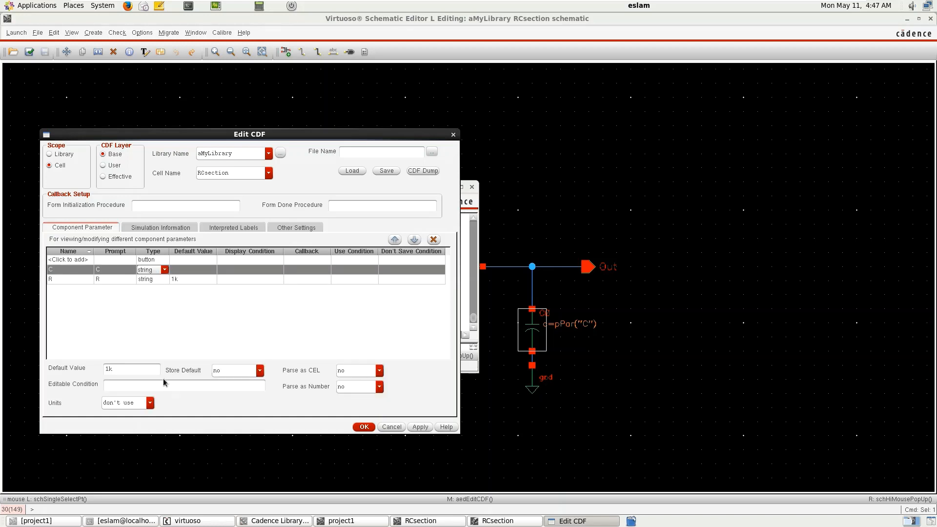
click(133, 367)
text(1n)
click(151, 404)
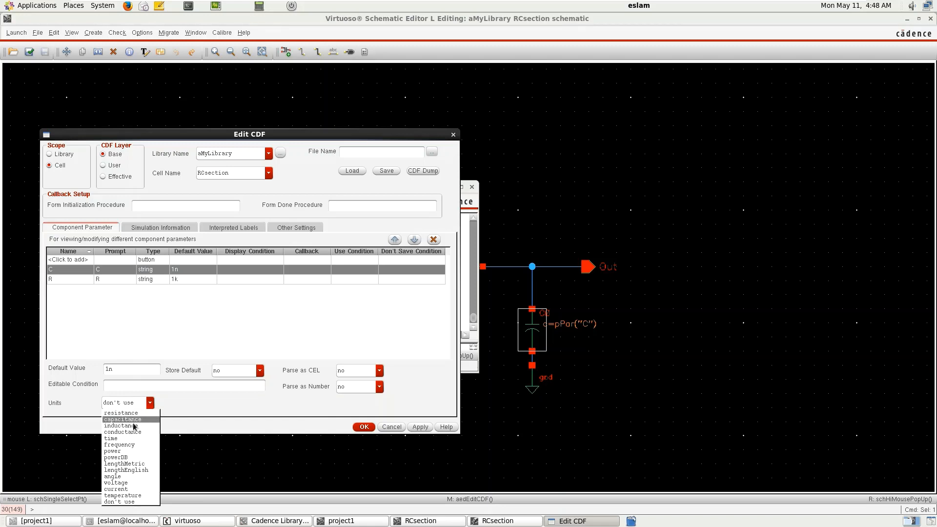
click(135, 426)
- Set Parse as CEL and Parse as Number to yes for parameter C, and apply the CDF edits and close the editor
click(379, 371)
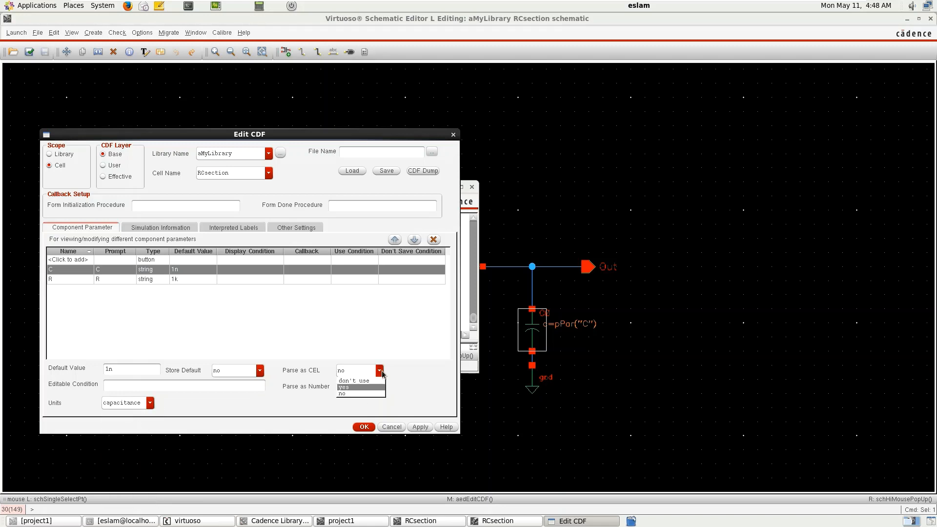
click(348, 392)
click(379, 387)
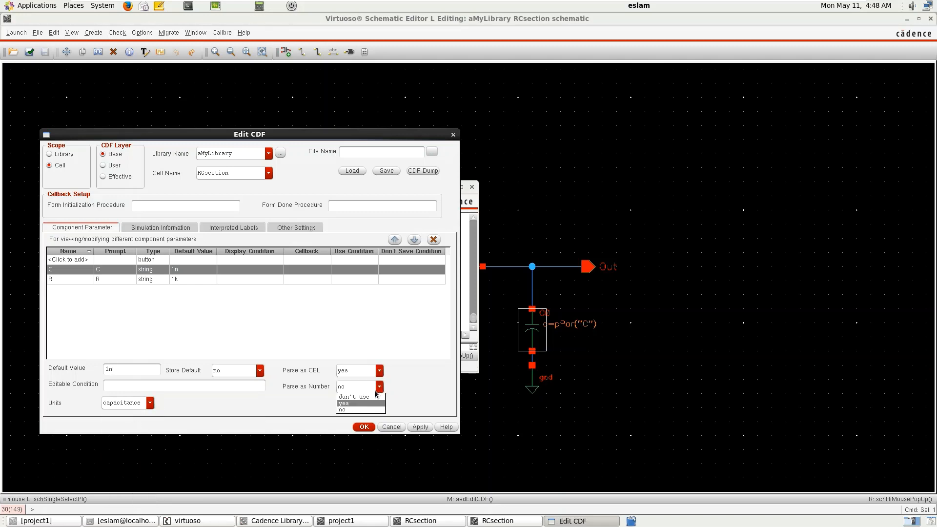
click(354, 408)
click(419, 429)
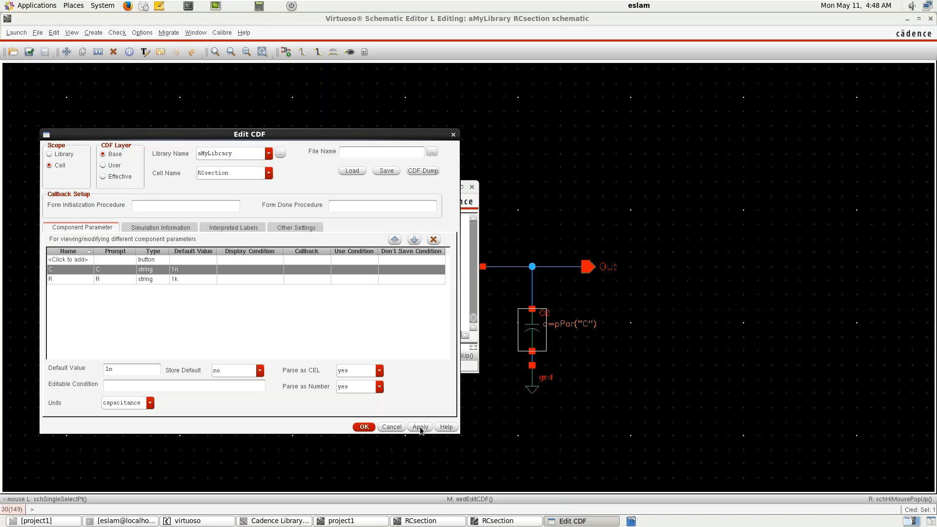
click(363, 427)
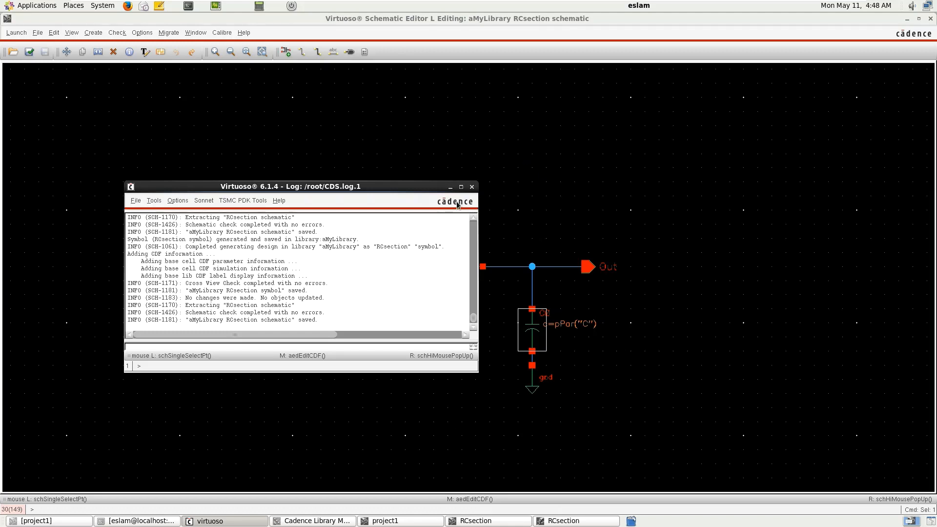
click(637, 254)
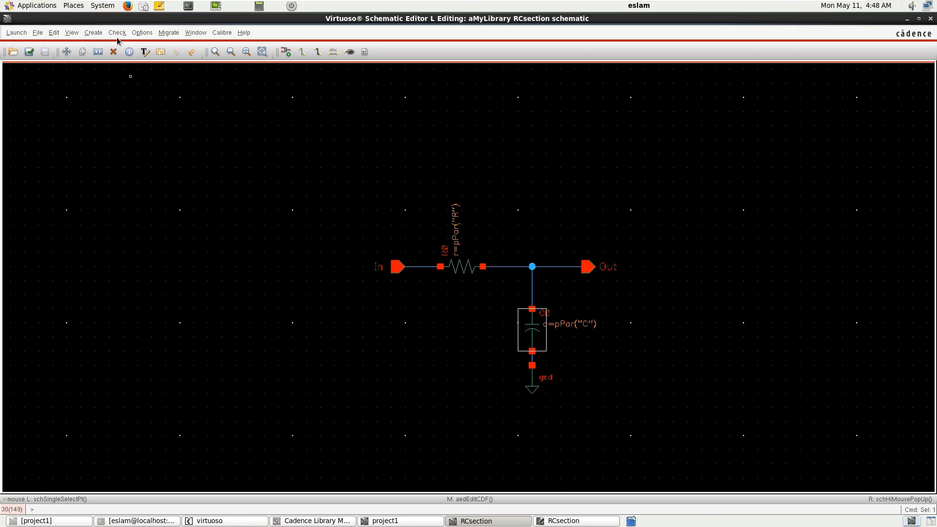
click(94, 33)
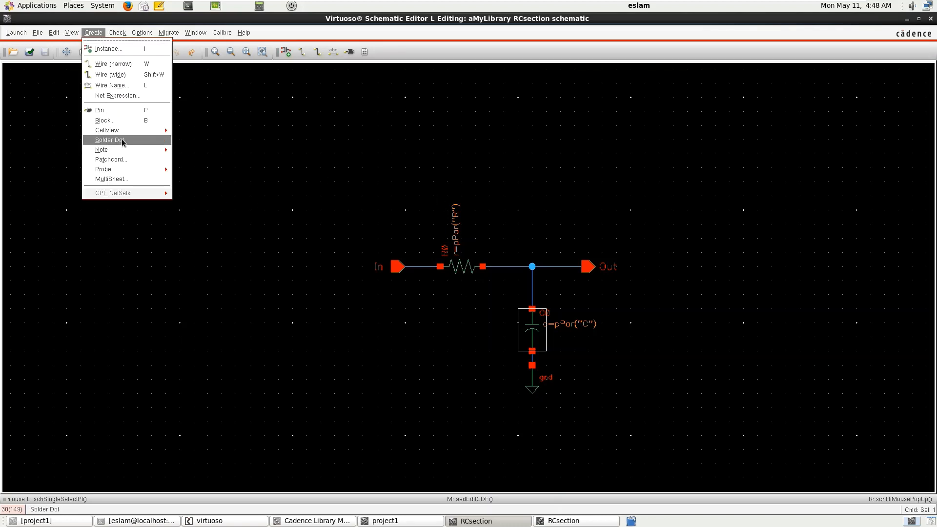
mouse_move(137, 133)
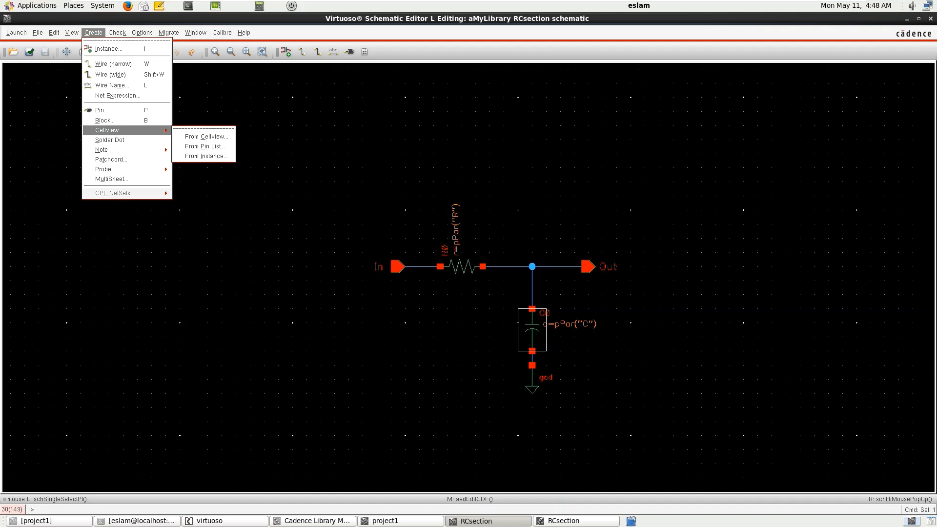
click(505, 521)
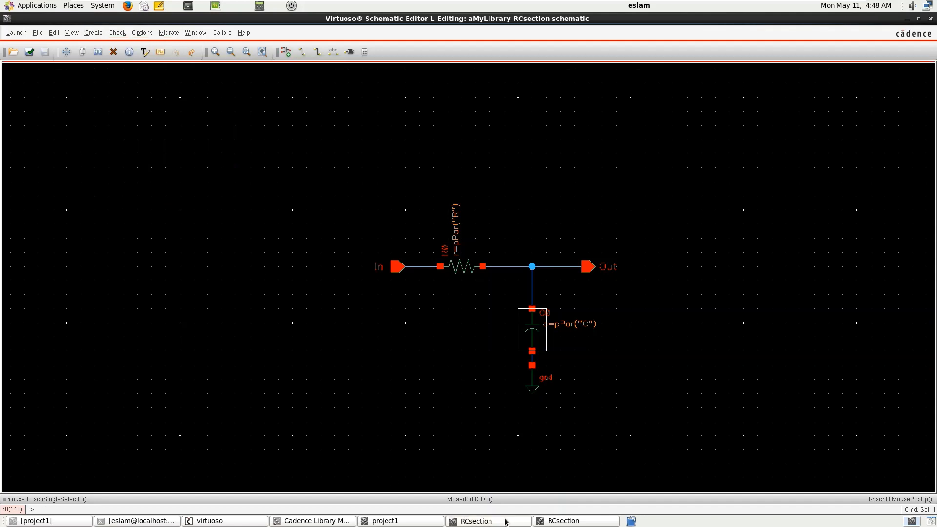
click(577, 522)
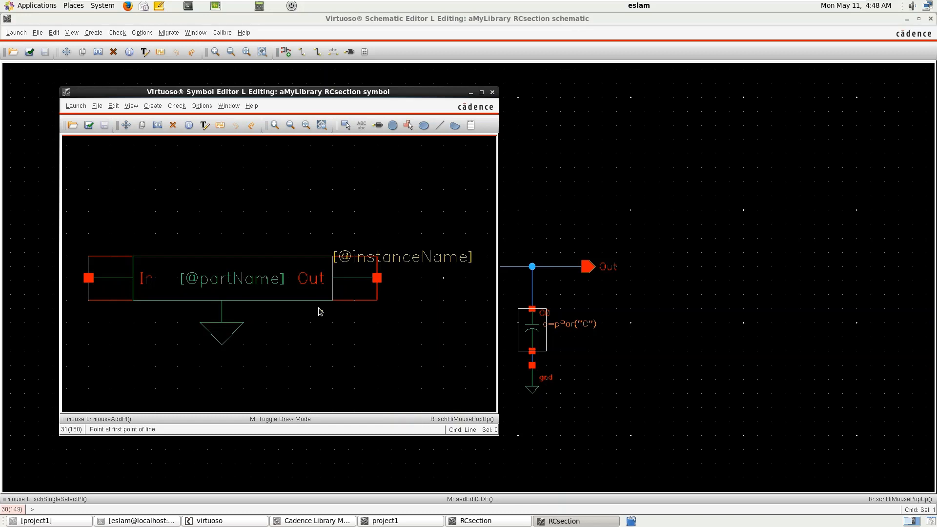
click(568, 520)
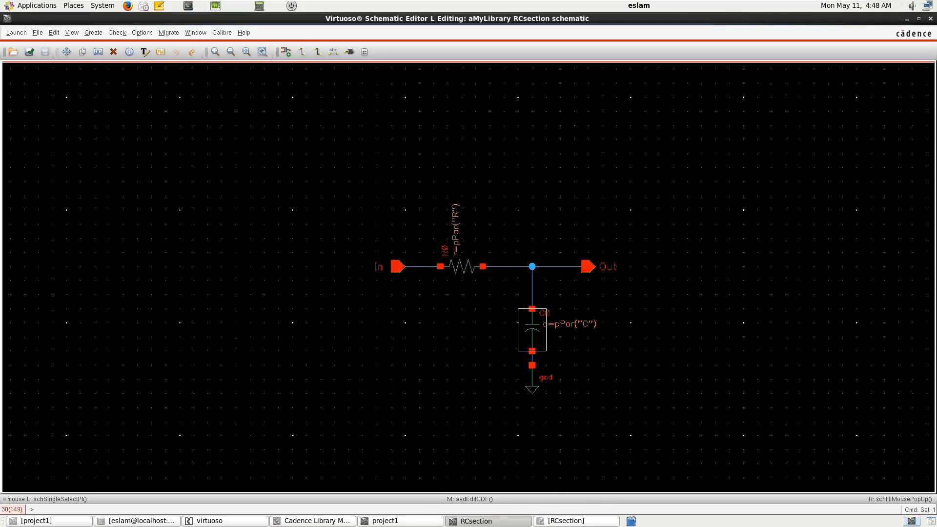
- Reopen the Base-layer CDF of aMyLibrary's RCsection cell from the Virtuoso log window and review its component parameters
click(217, 521)
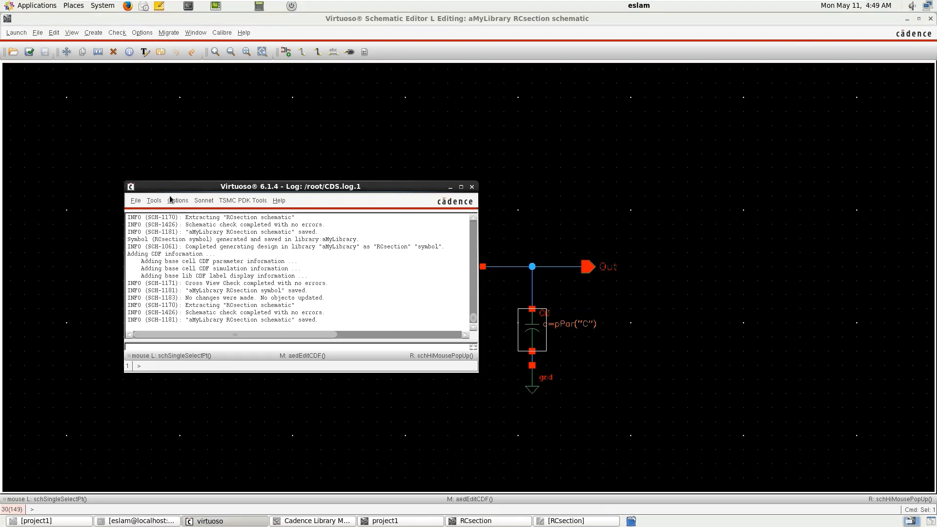
click(154, 200)
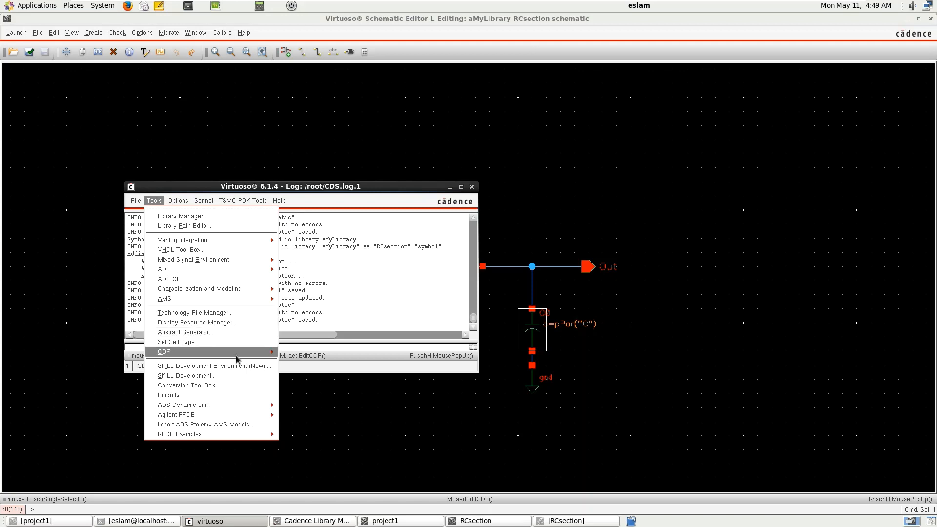
mouse_move(236, 359)
click(295, 361)
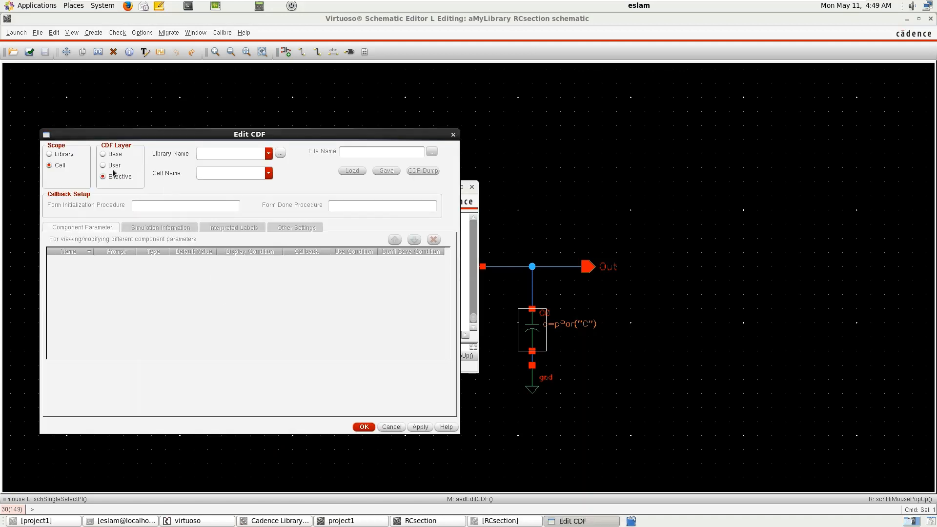
click(117, 155)
click(268, 154)
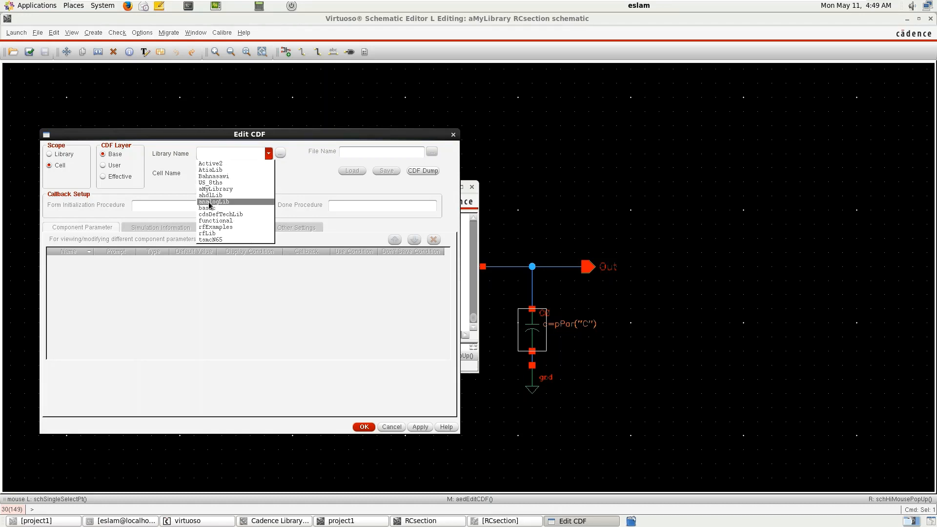
click(228, 189)
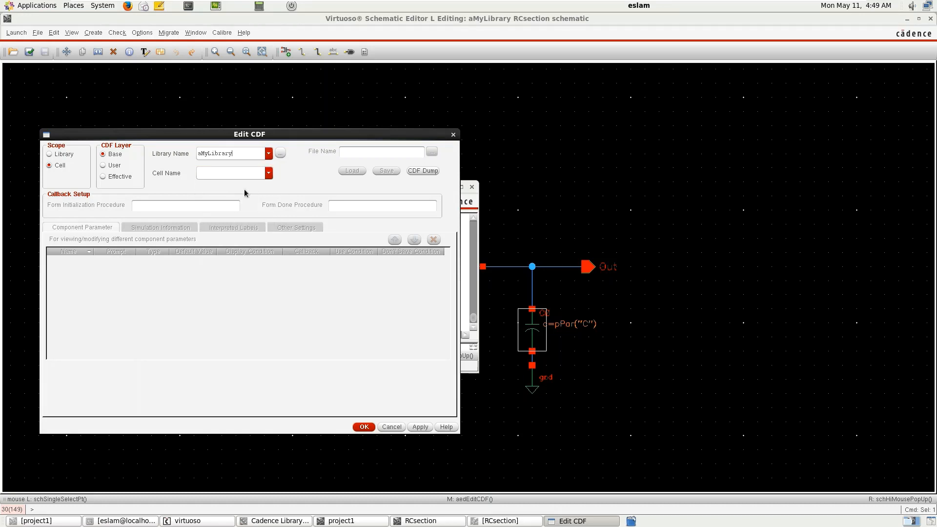
click(268, 174)
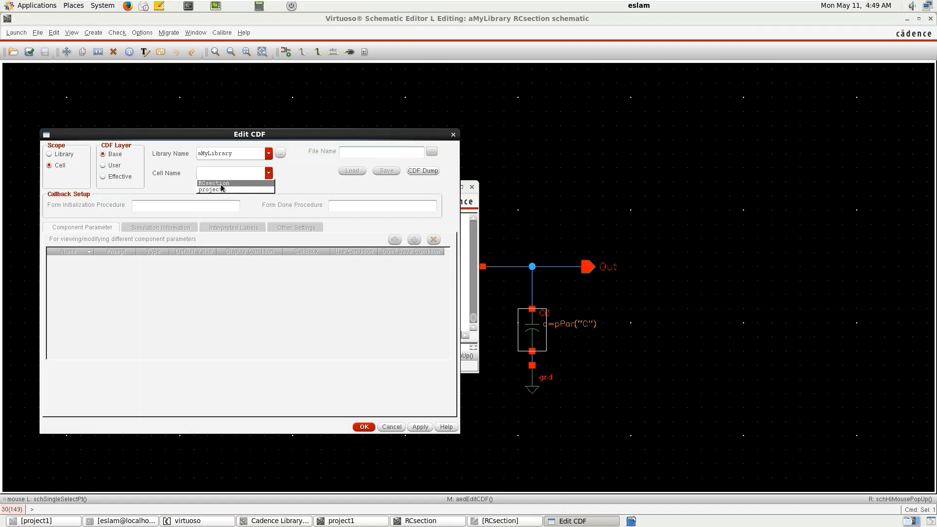
click(217, 190)
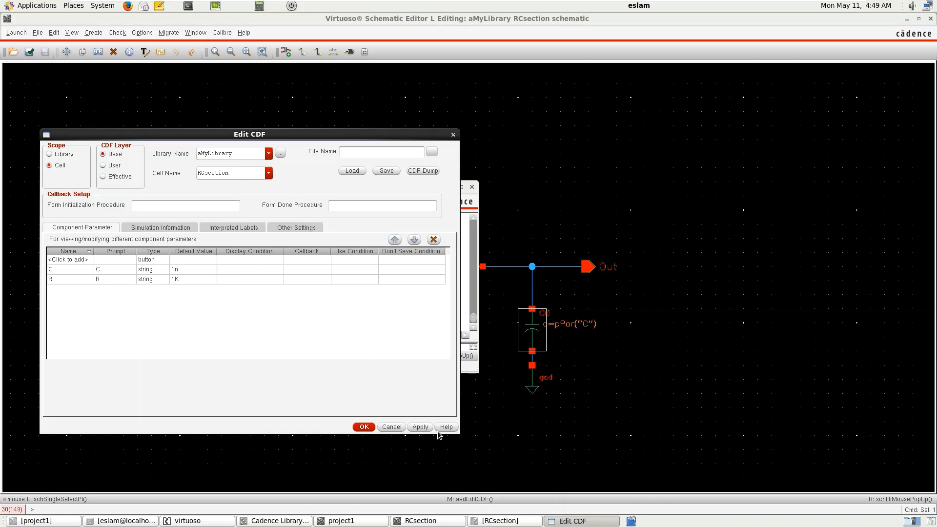
click(364, 427)
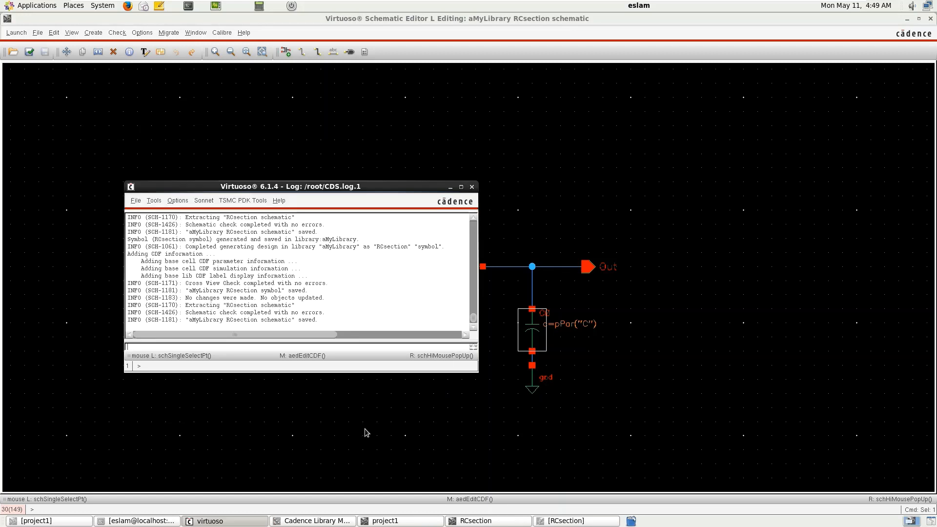
- Return to the project1 schematic and check and save it, dismissing the schematic check report
click(612, 345)
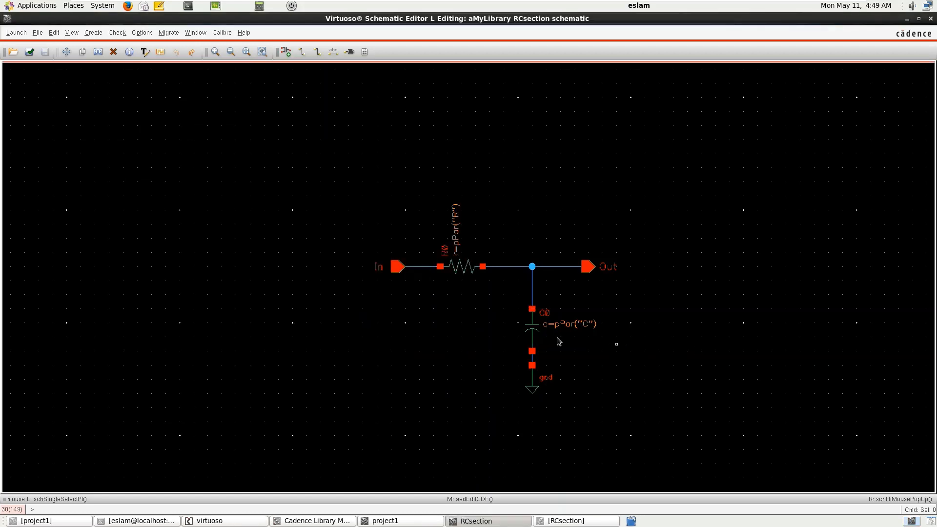
click(570, 521)
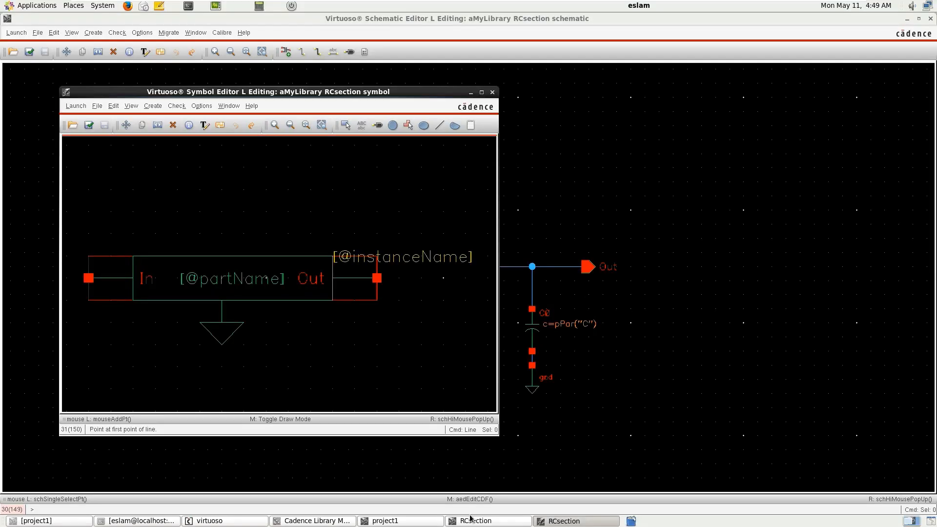
click(437, 522)
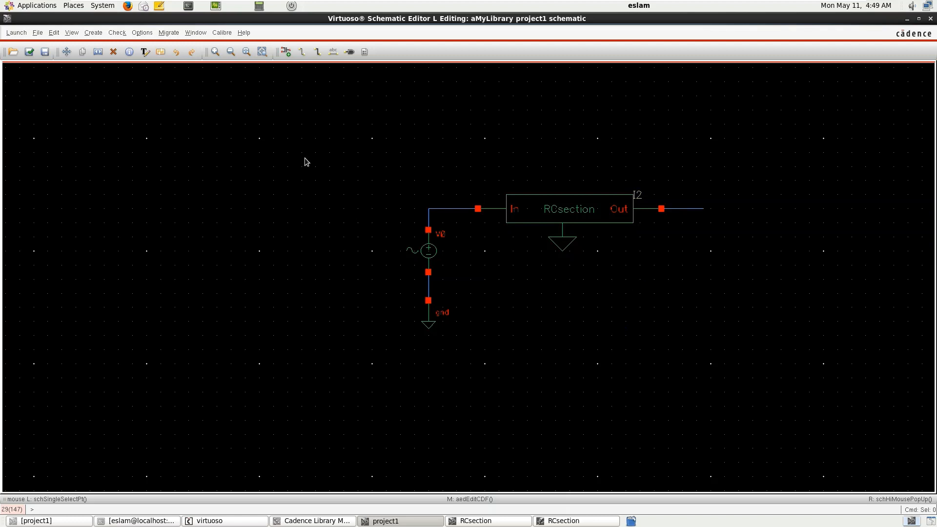
click(29, 52)
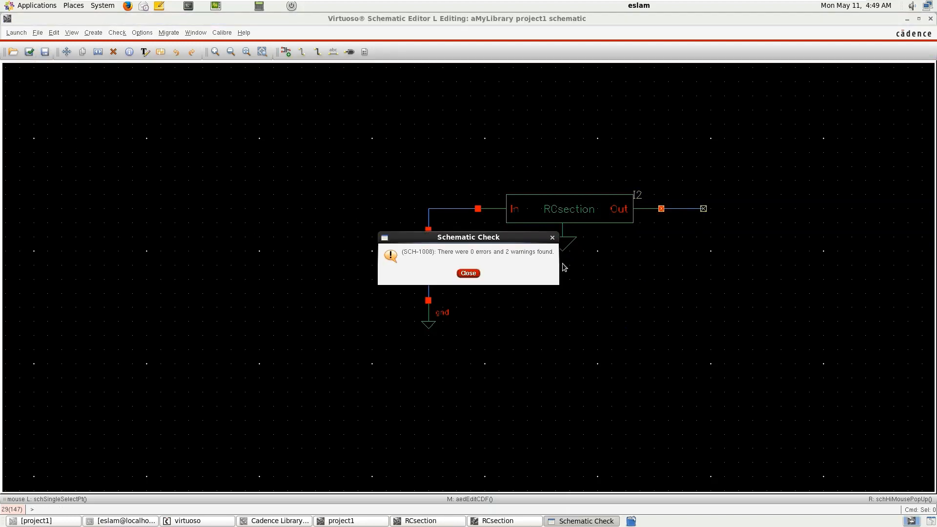
click(479, 274)
- Inspect the C and R CDF parameters in the properties of project1's RCsection instance
click(554, 203)
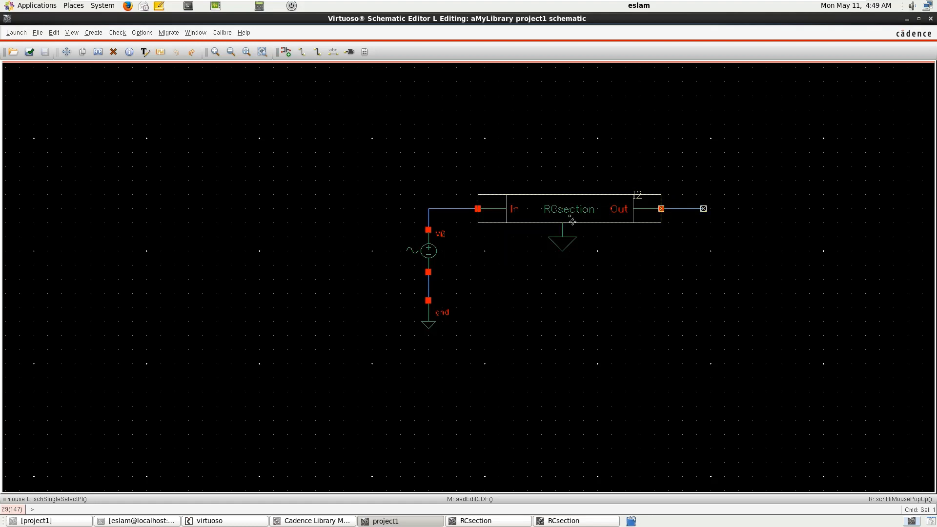
key(q)
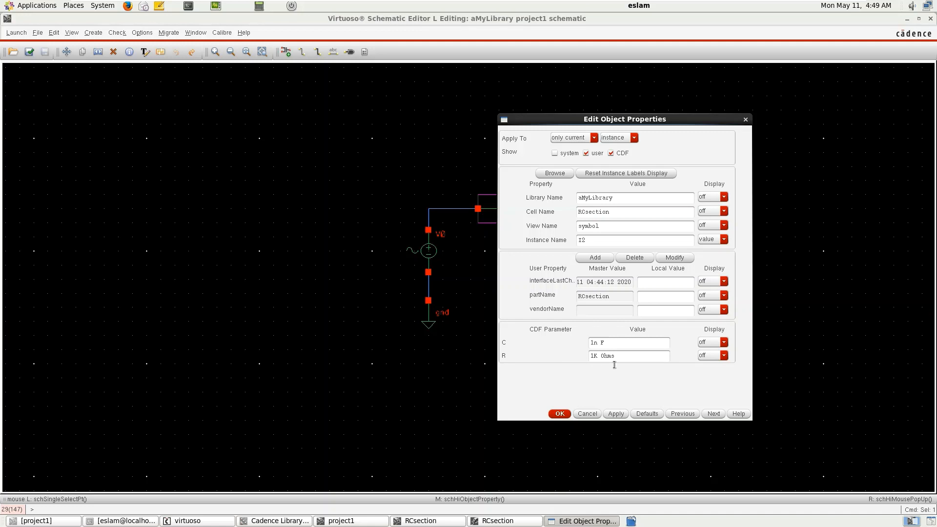
click(561, 415)
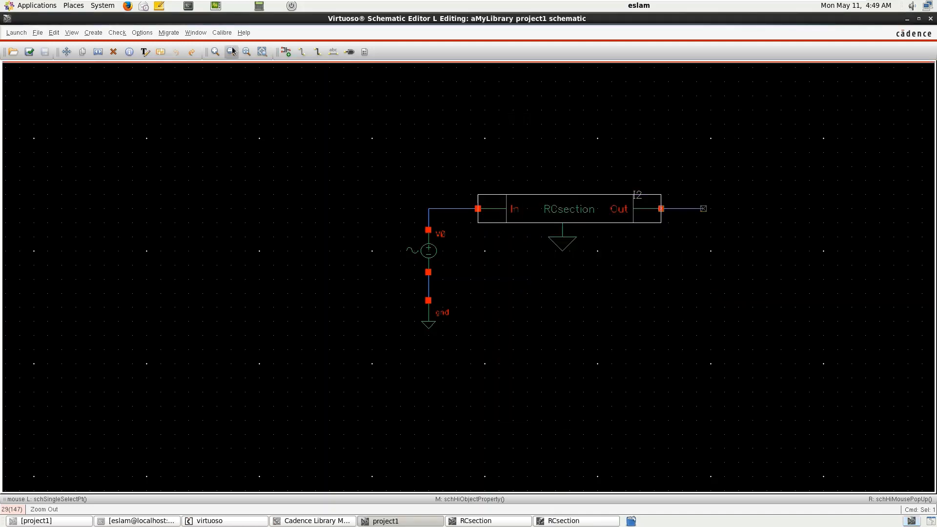
- Launch ADE L from the project1 schematic and select the RCsection output net as an output to plot
click(20, 33)
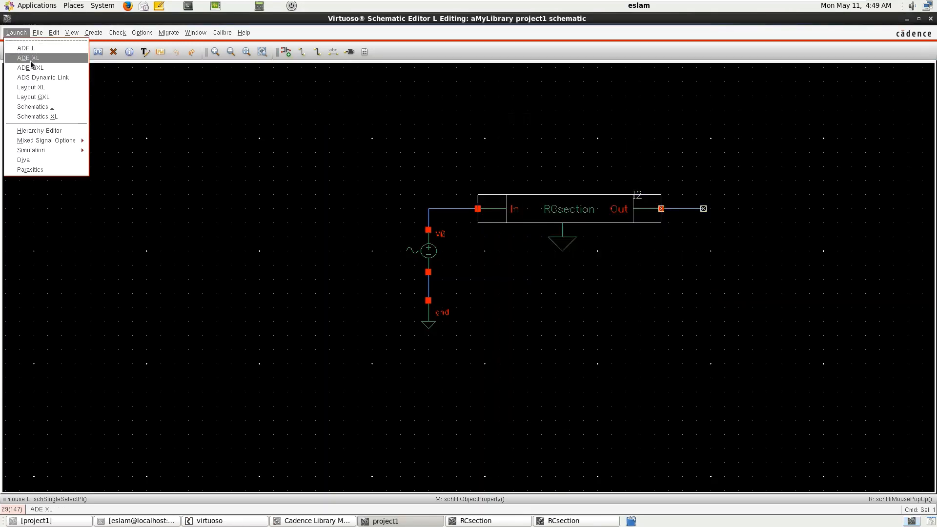
click(37, 53)
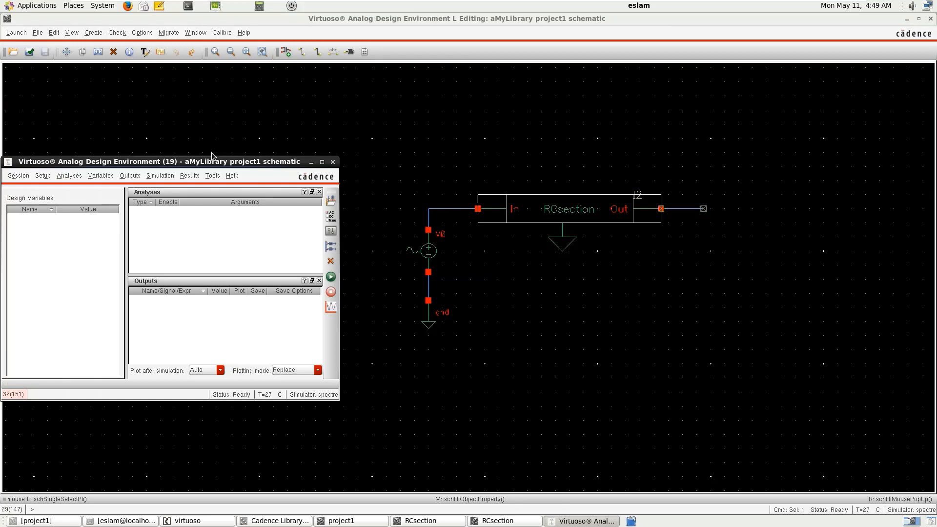
click(139, 177)
mouse_move(161, 221)
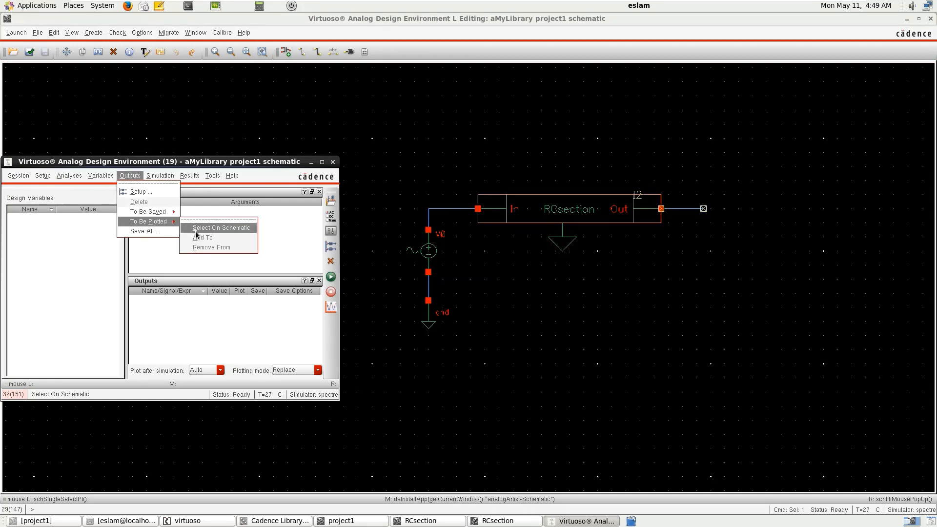
click(198, 232)
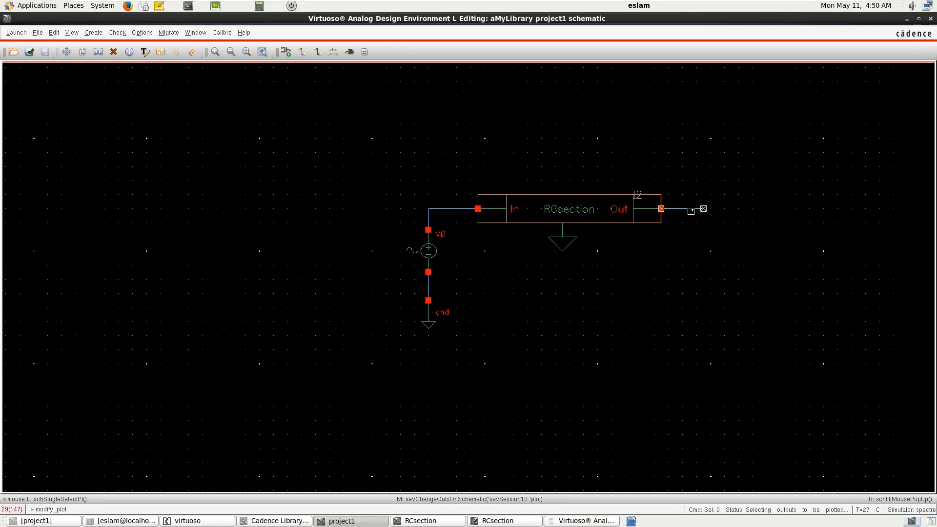
key(Escape)
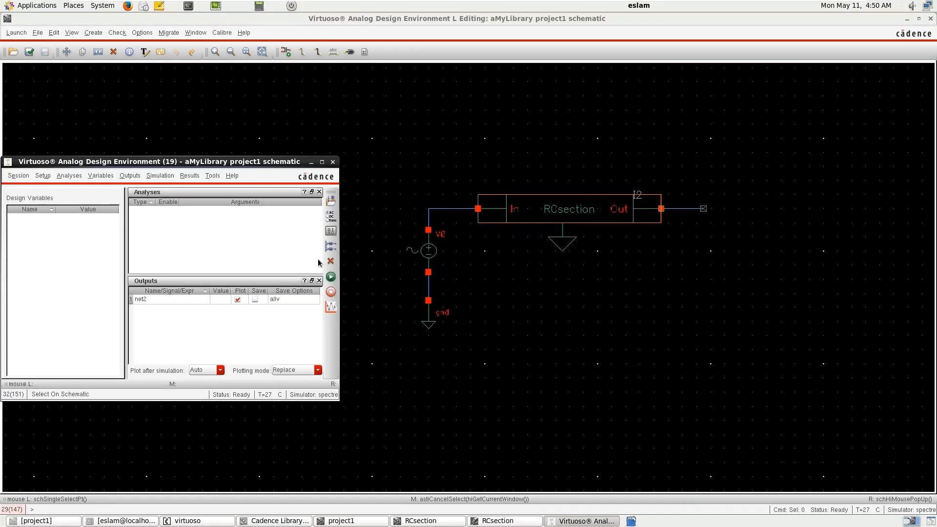
- Add an AC analysis sweeping frequency from 1 to 1M, and netlist and run the simulation
click(331, 216)
click(312, 95)
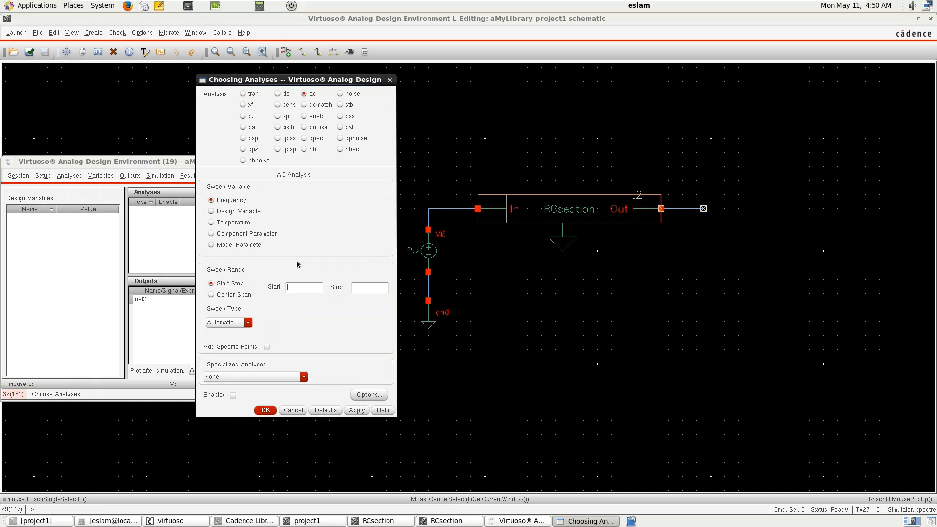
click(303, 288)
text(1)
text(1M)
click(266, 410)
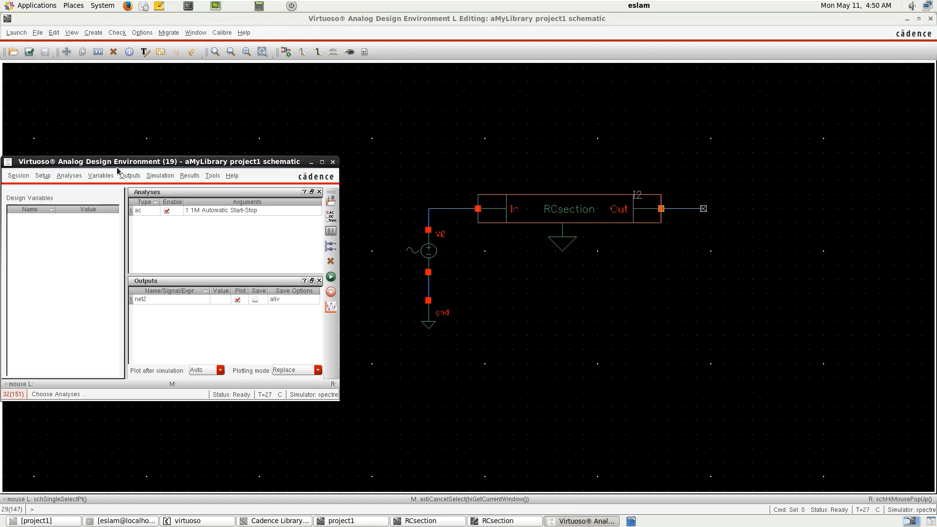
click(335, 281)
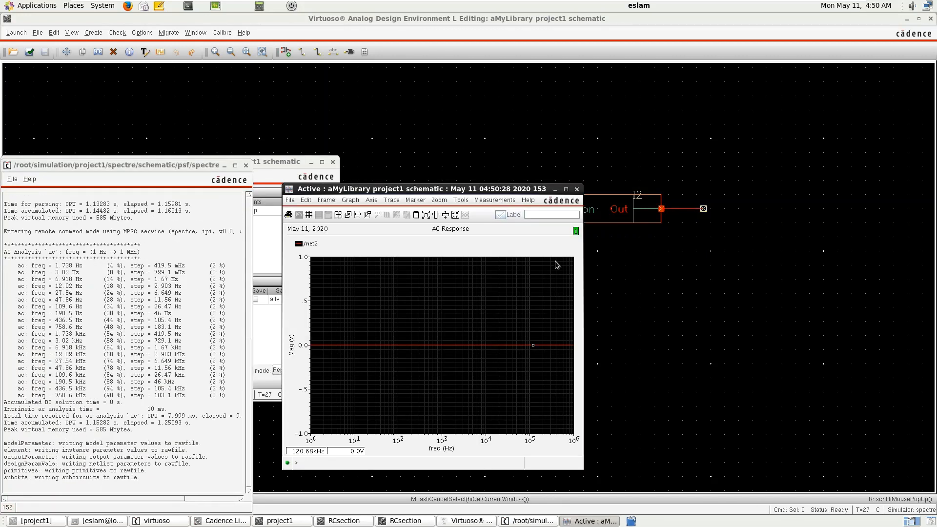
- Set the AC magnitude of the vsin source V0 to 1 and close the old AC response plot
click(585, 195)
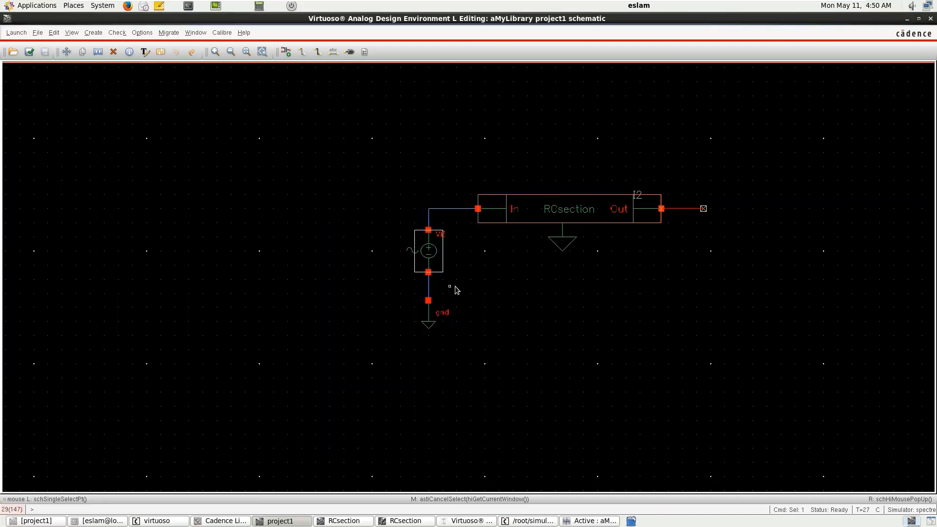
double_click(424, 259)
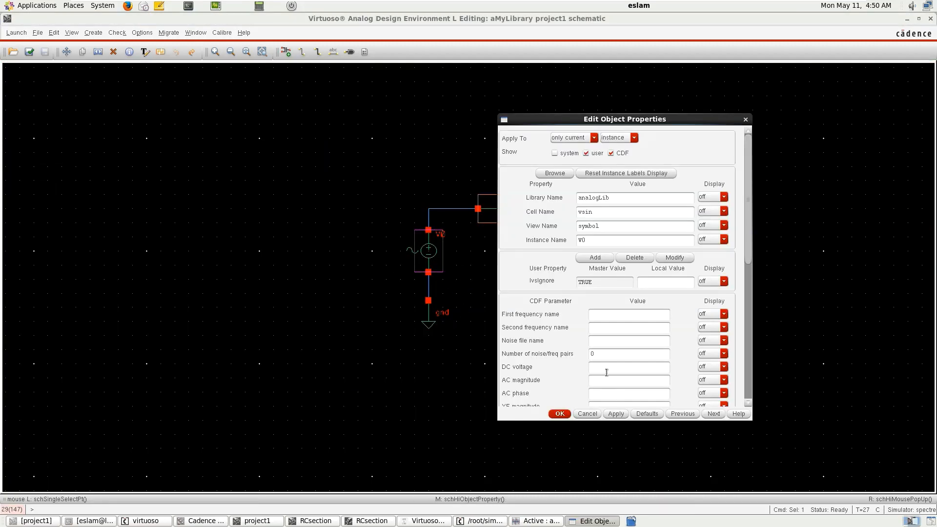
scroll(614, 350, down, 2)
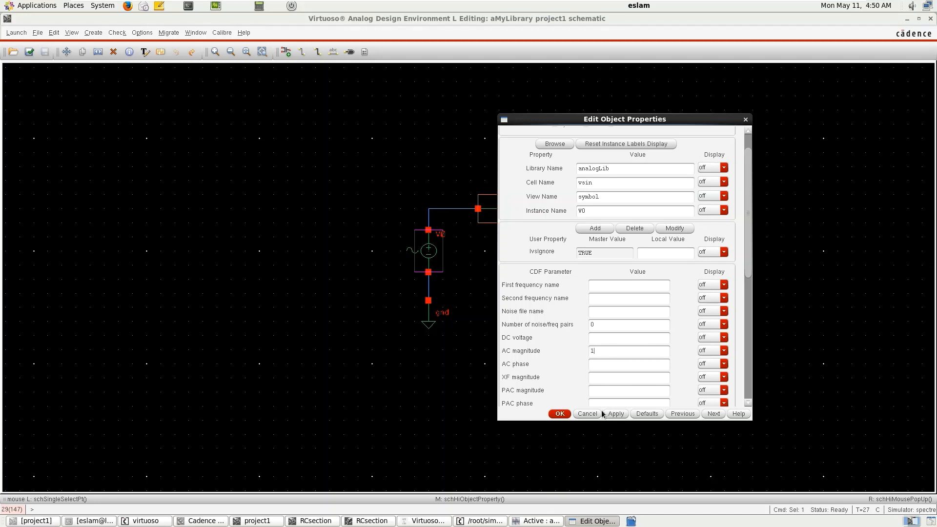
click(560, 414)
click(593, 520)
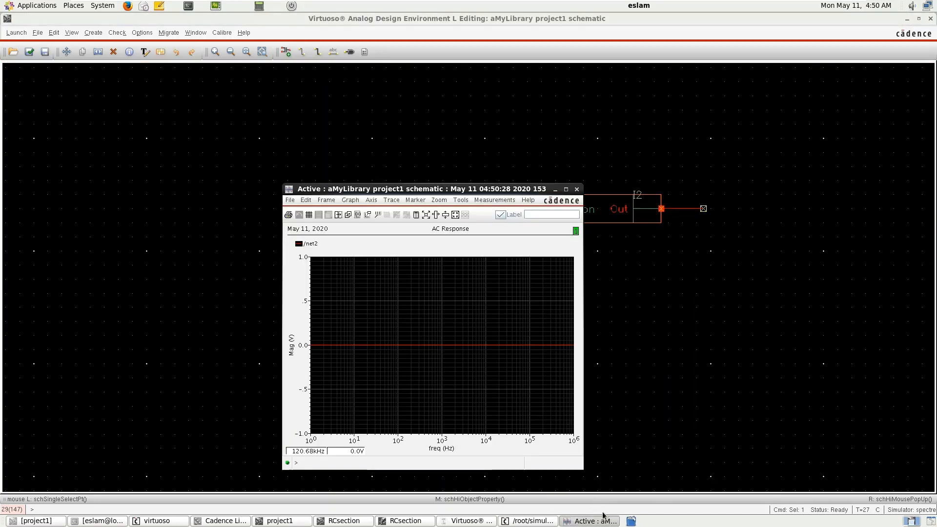
right_click(597, 525)
click(596, 508)
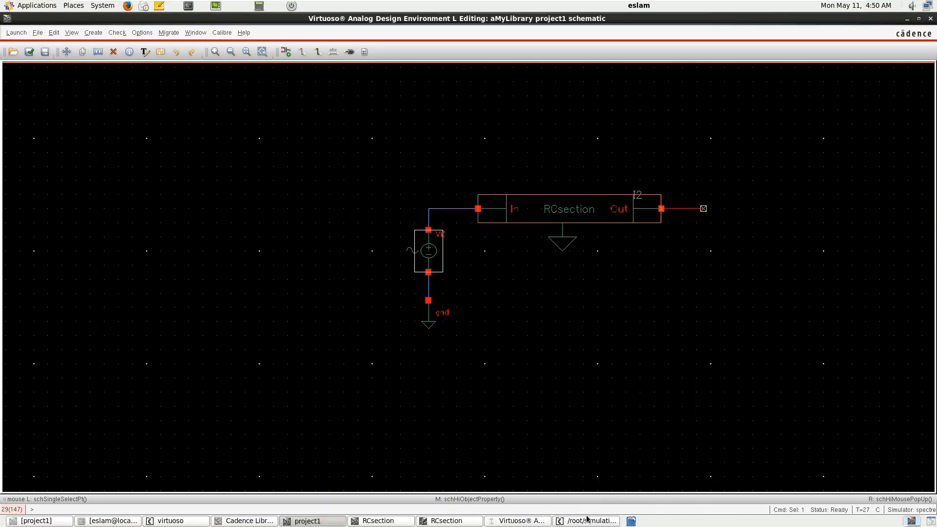
- Check and save the project1 schematic, dismissing the check report, and rerun the simulation from ADE L
click(541, 525)
click(331, 277)
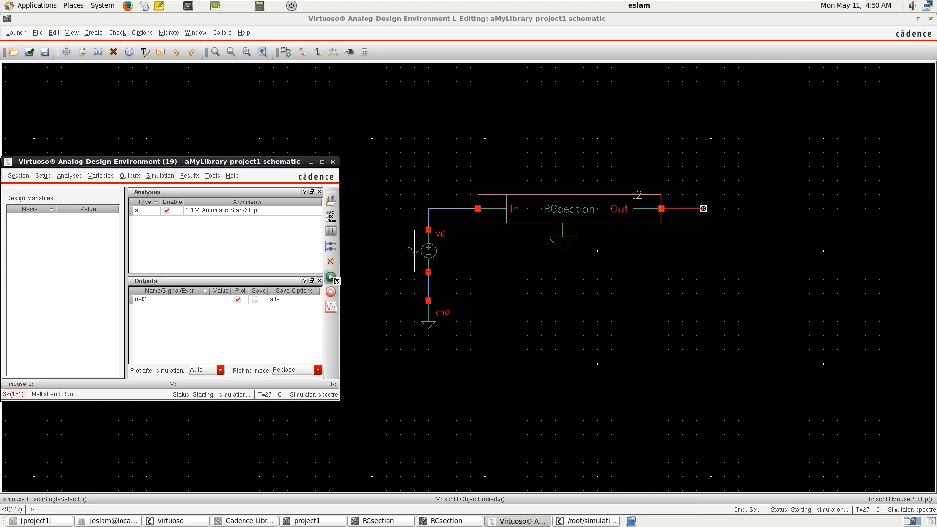
click(30, 51)
click(468, 274)
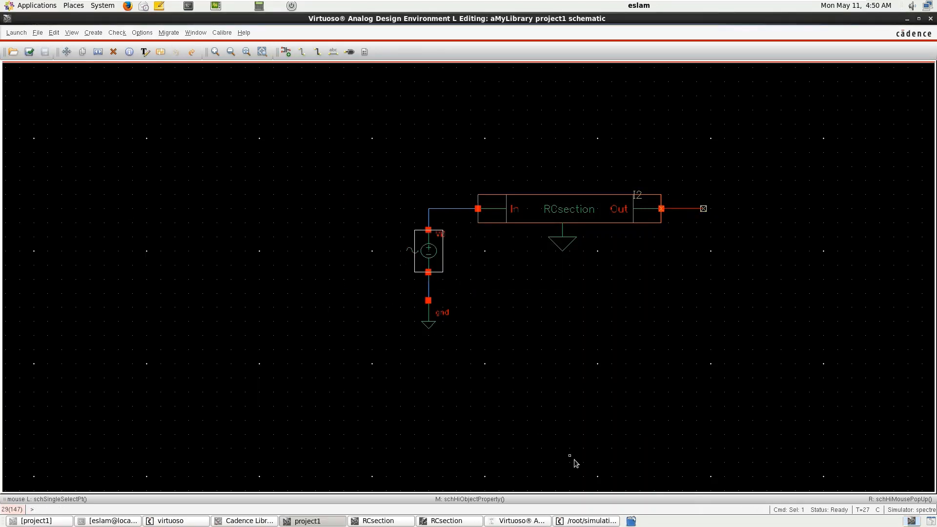
click(521, 523)
click(330, 278)
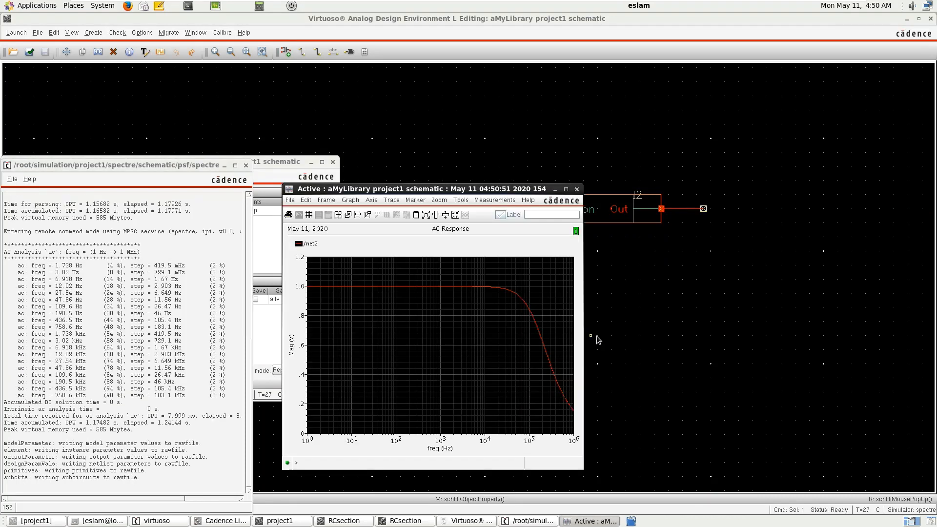
- Maximize the AC response plot and place a marker on the net2 curve at about 159.2 kHz
click(565, 189)
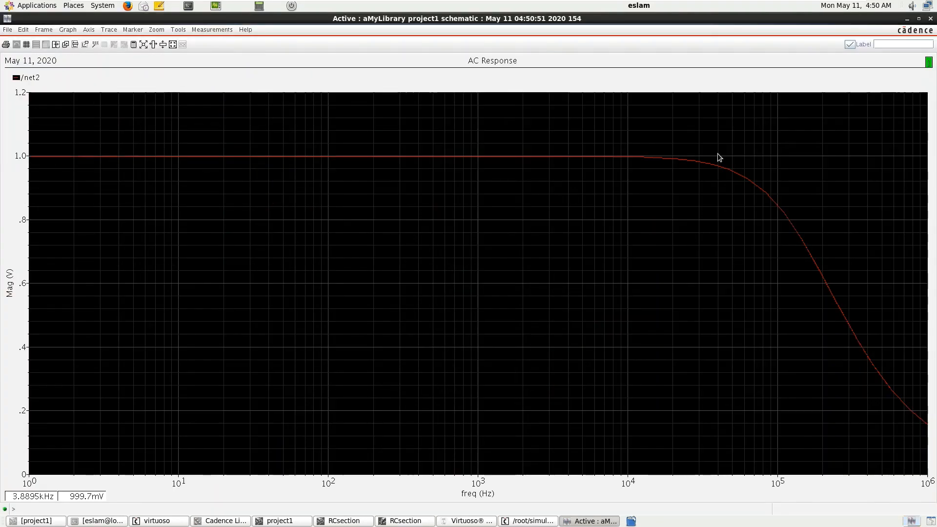
click(757, 183)
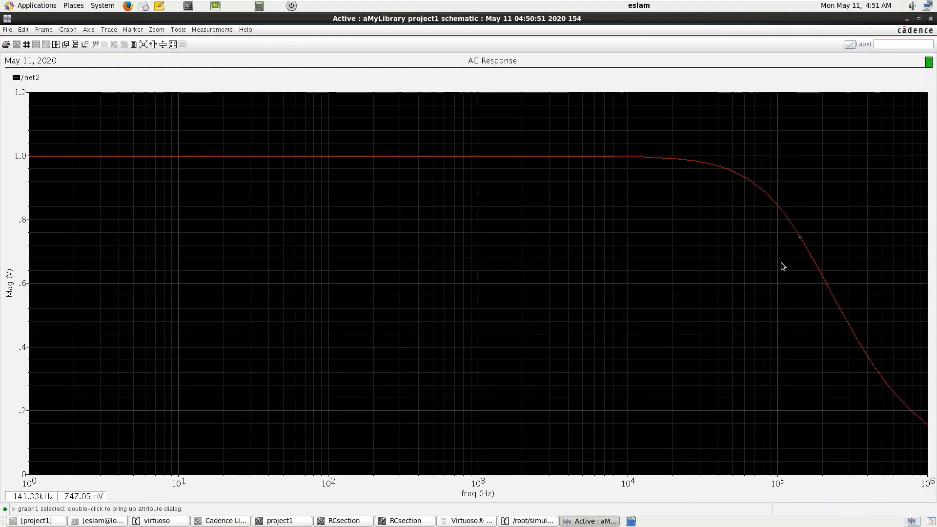
click(809, 241)
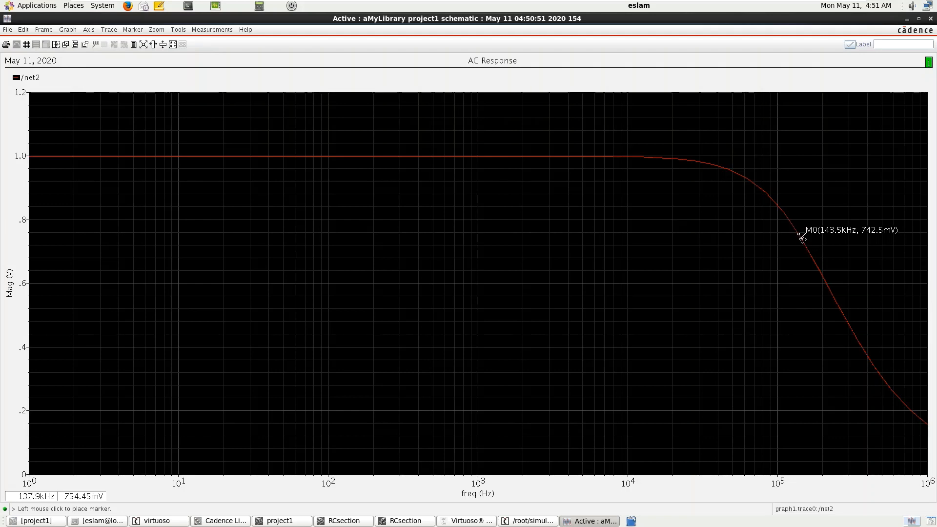
click(809, 242)
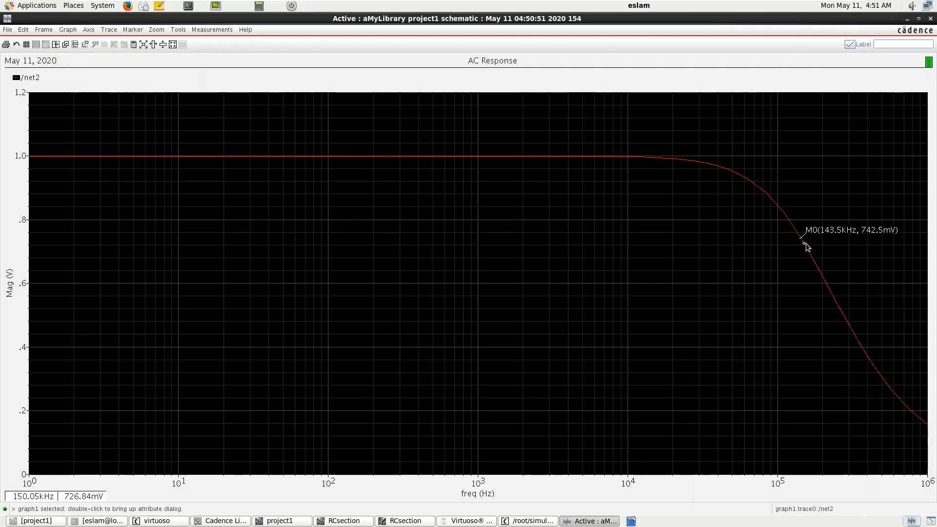
drag(801, 237, 808, 249)
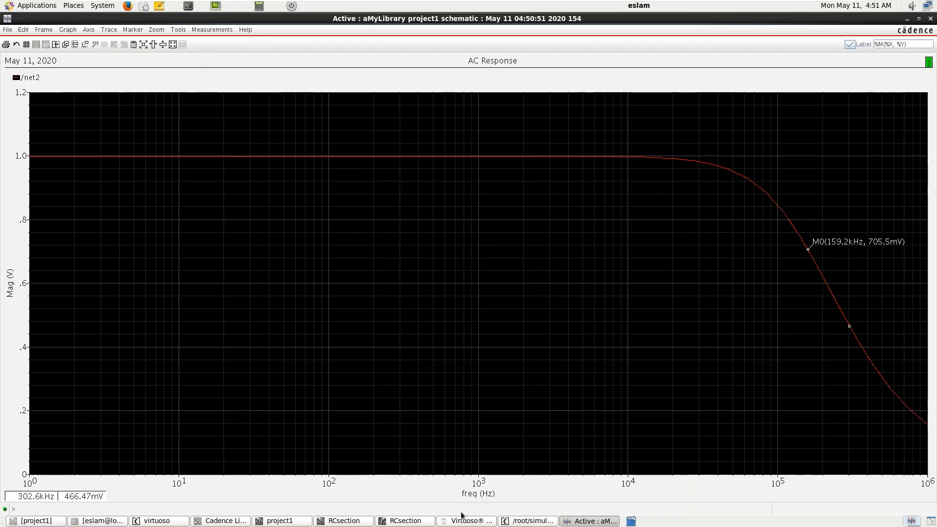
- Return to the project1 schematic and set the RCsection instance's C to 10n F and R to 10K Ohms
click(418, 523)
click(418, 523)
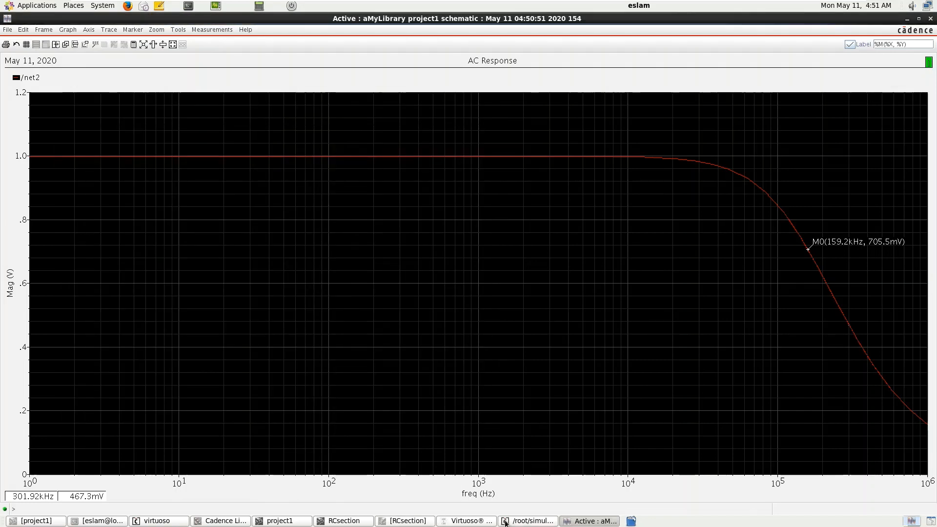
click(304, 524)
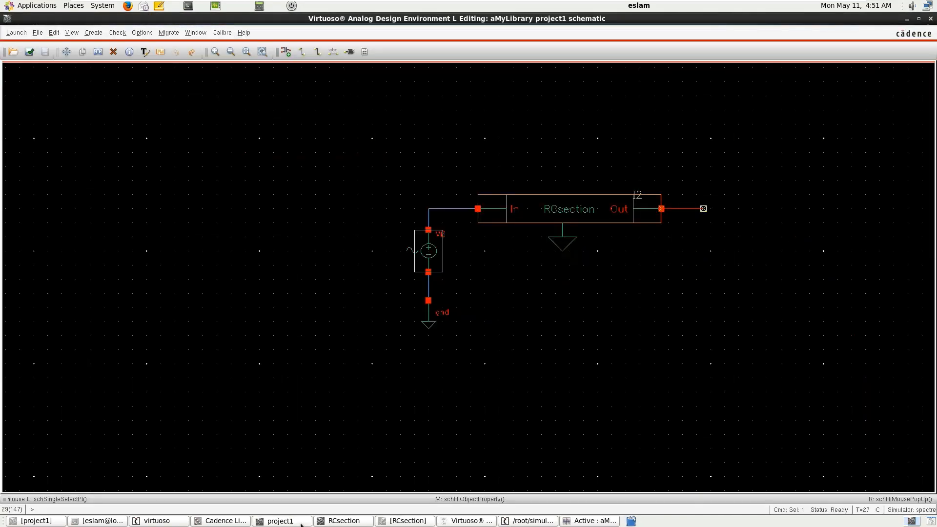
click(586, 219)
key(q)
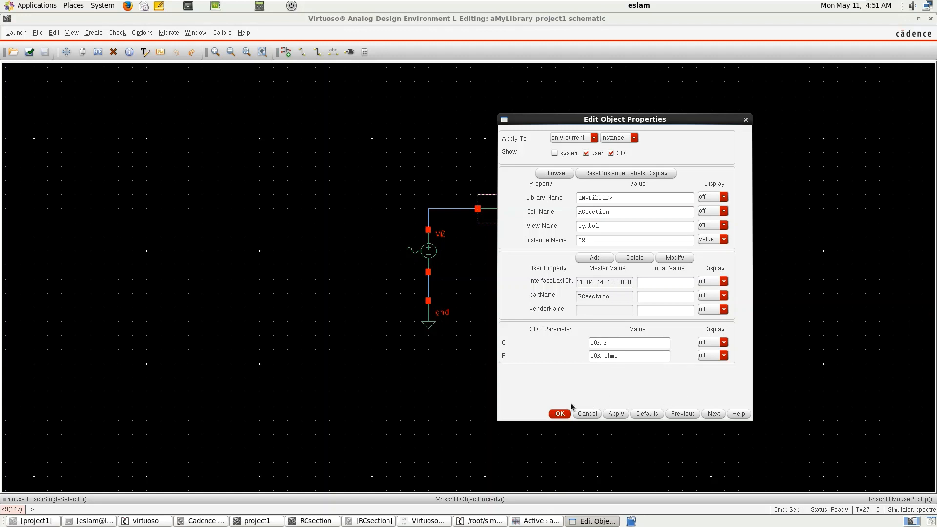
click(560, 413)
- Minimize the response plot, check and save project1 while dismissing the check report, and rerun the simulation from ADE L
click(542, 521)
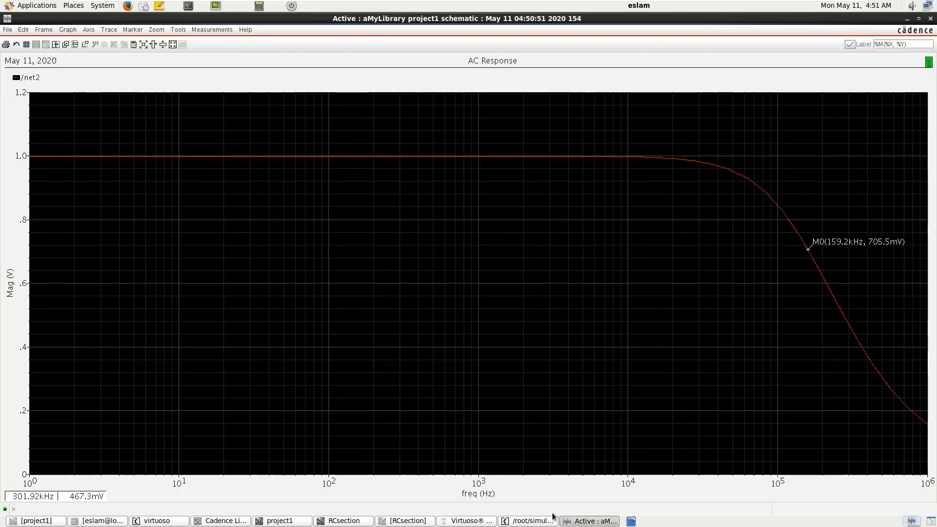
click(532, 521)
click(466, 521)
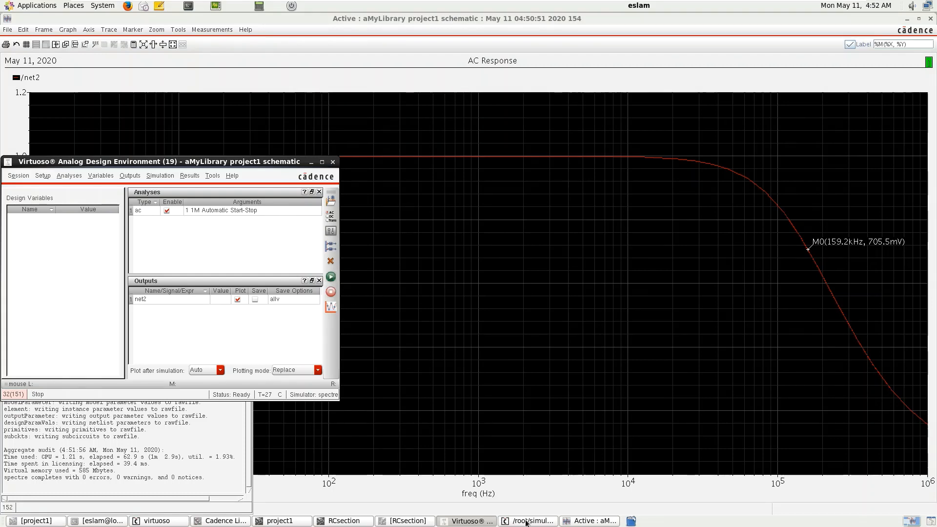
click(568, 521)
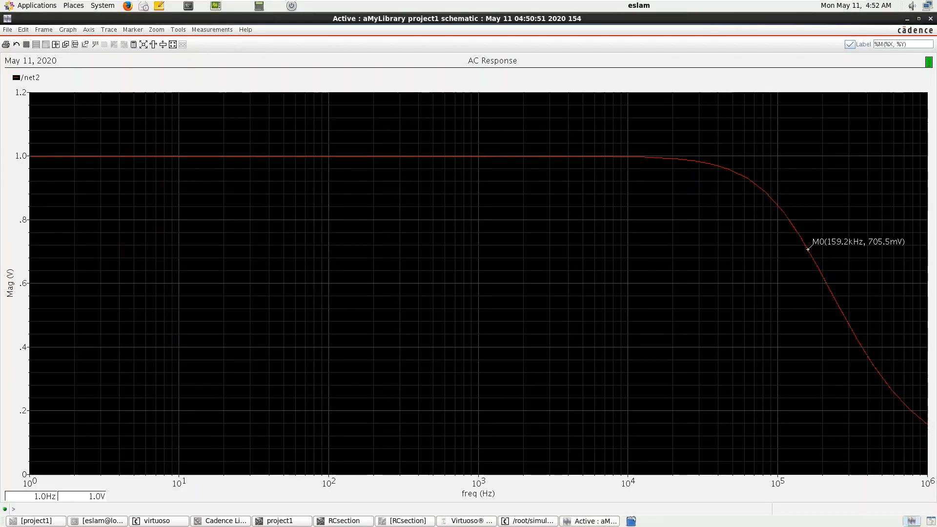
click(568, 521)
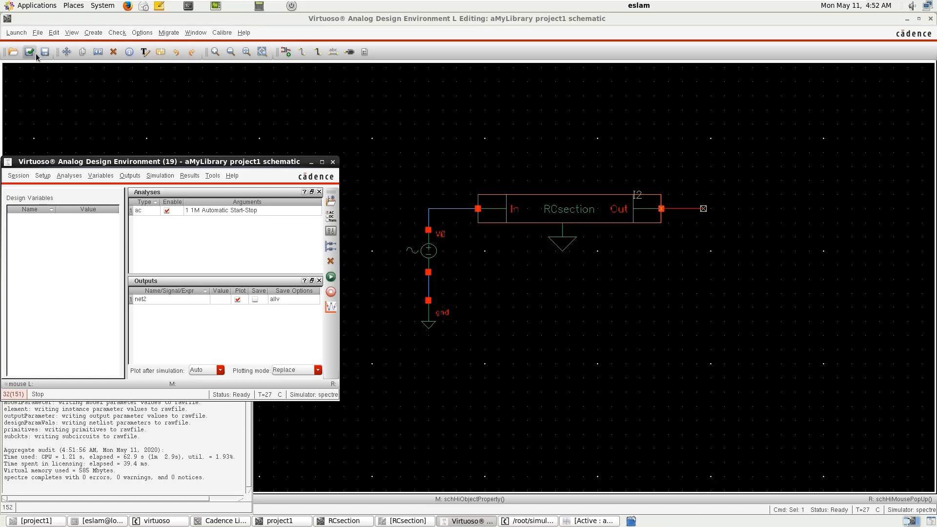
click(33, 55)
click(468, 273)
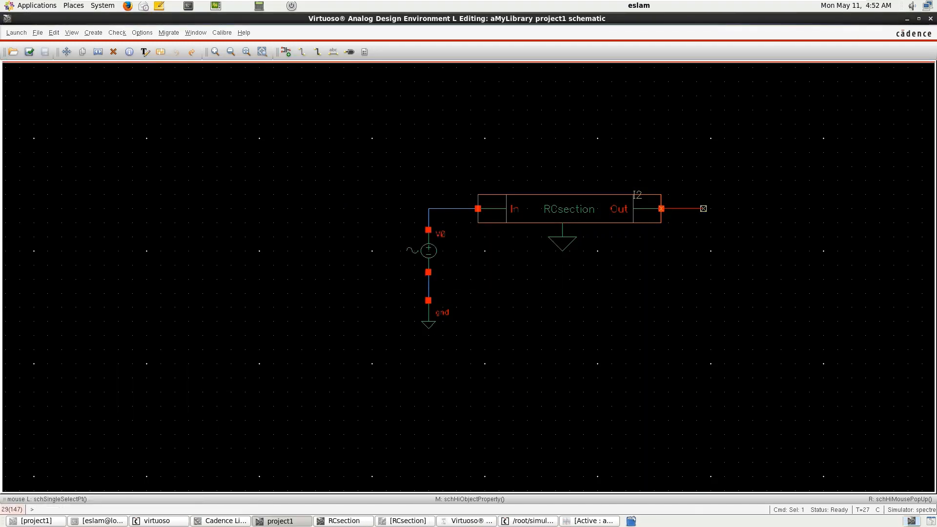
click(466, 521)
click(330, 276)
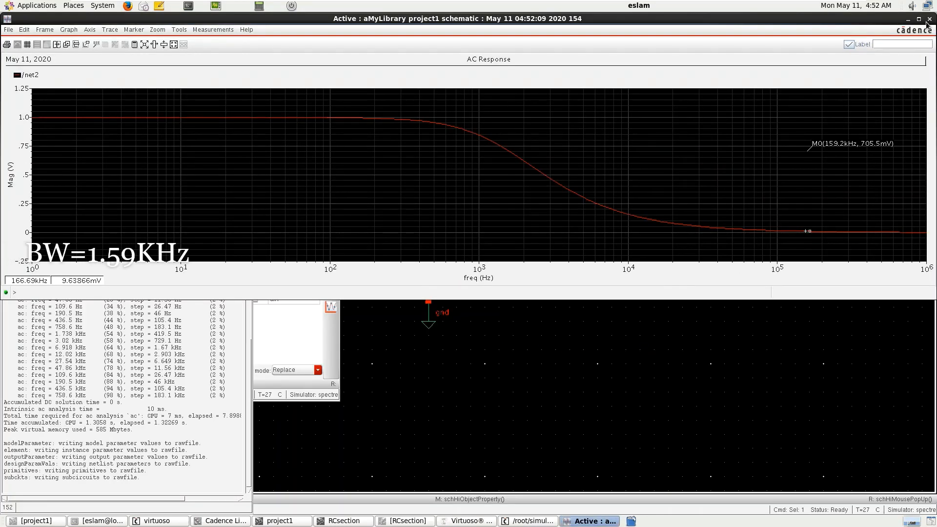
- Maximize the updated AC response plot and place a second marker on the curve at about 1.585 kHz
click(919, 19)
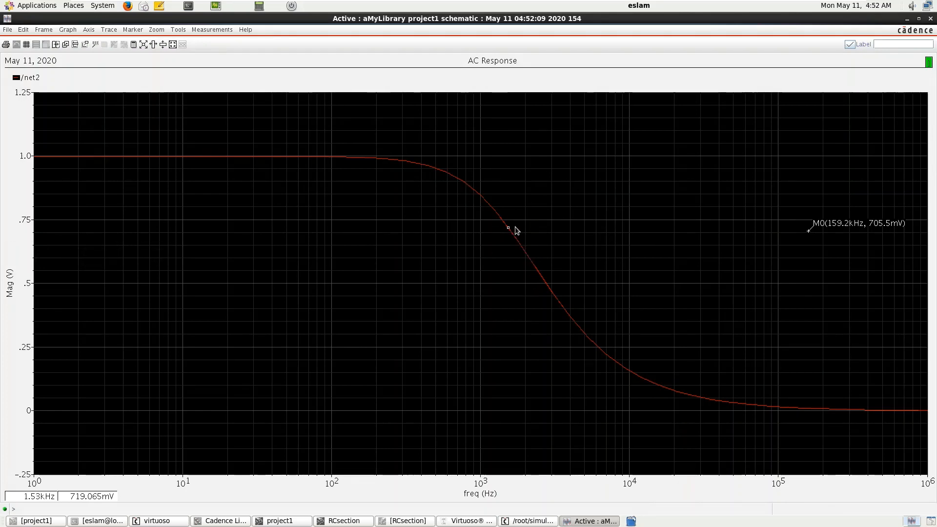
key(m)
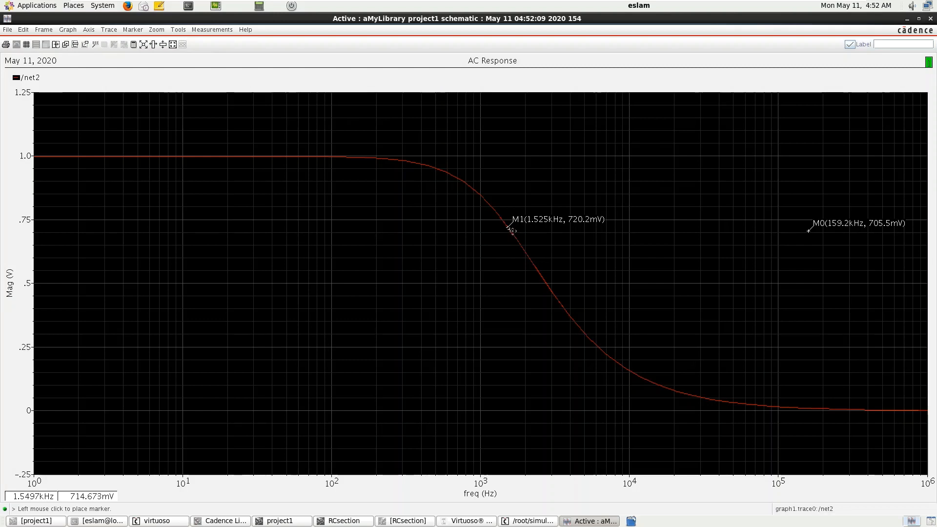
mouse_move(511, 230)
mouse_down()
mouse_move(508, 223)
mouse_move(516, 234)
mouse_up()
click(469, 230)
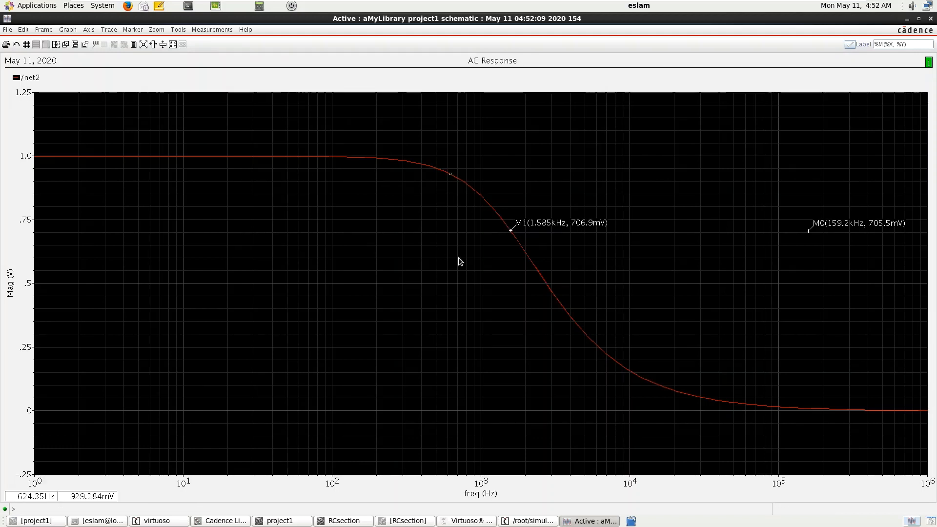